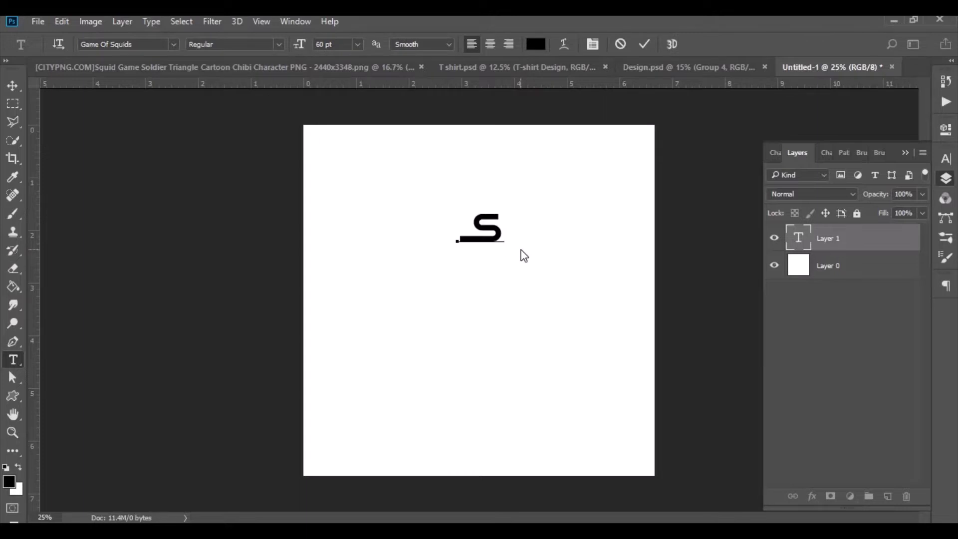
Complete the title word SQUID in the Game Of Squids font and move it to the upper left of the canvas.
text(QUI)
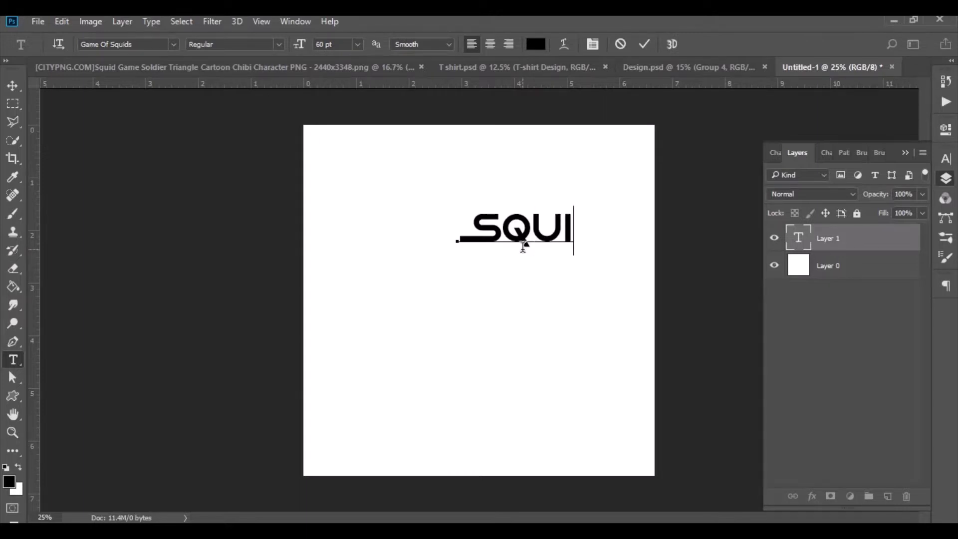
text(D)
click(12, 85)
drag(519, 241, 419, 237)
Add a separate text layer reading GAME and line the two words up as one title.
click(13, 360)
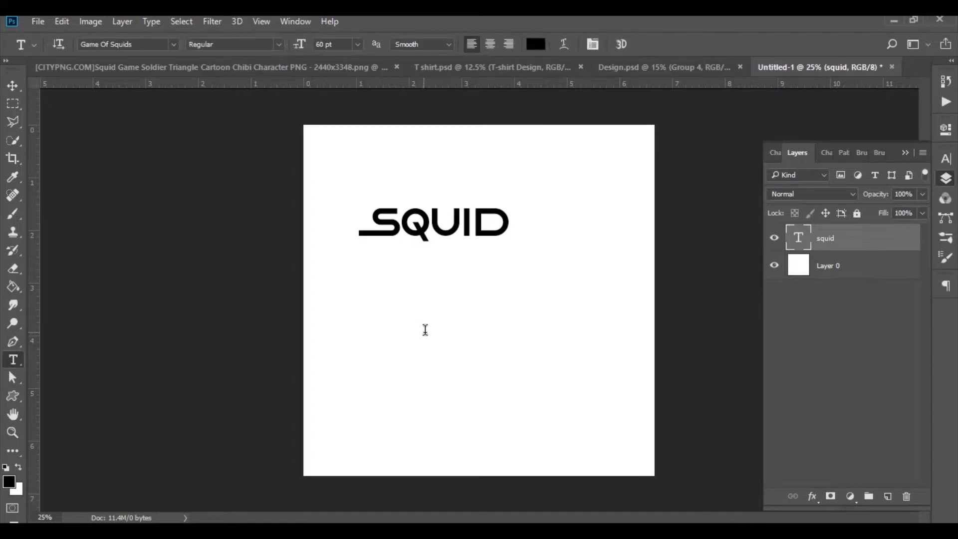
click(425, 329)
text(GAME)
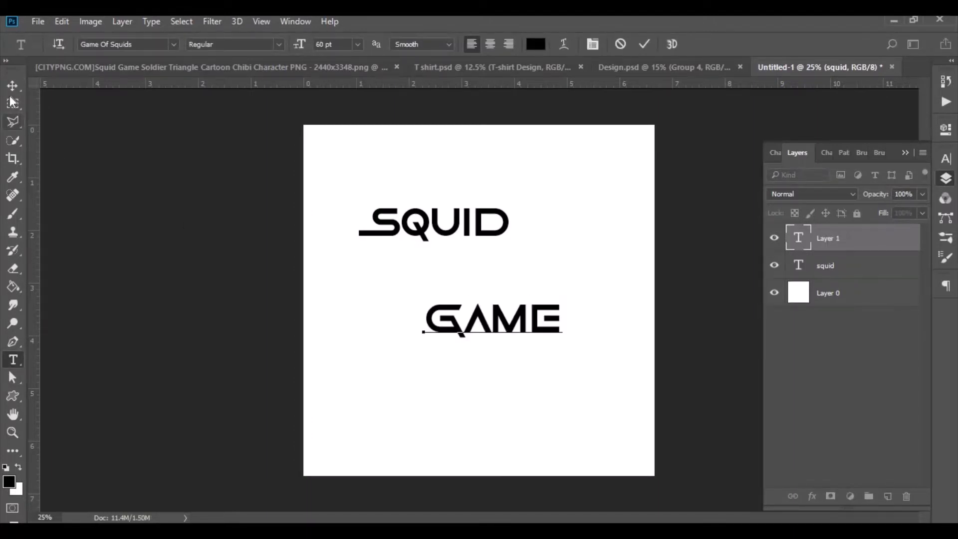
click(12, 86)
drag(478, 323, 488, 243)
ctrl+click(848, 273)
Bring the hooded soldier image into the title document, scale it down and place it centrally below the text.
click(293, 68)
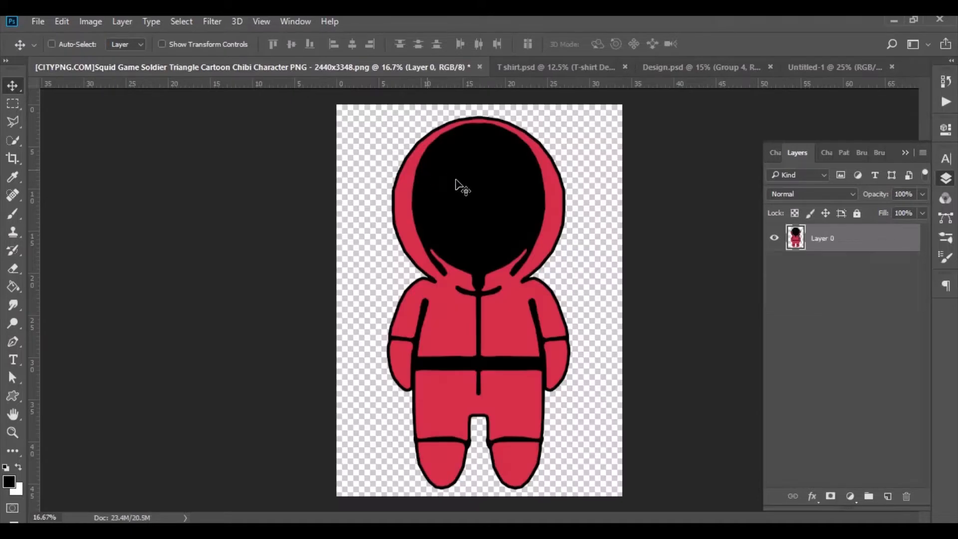
drag(460, 188, 467, 336)
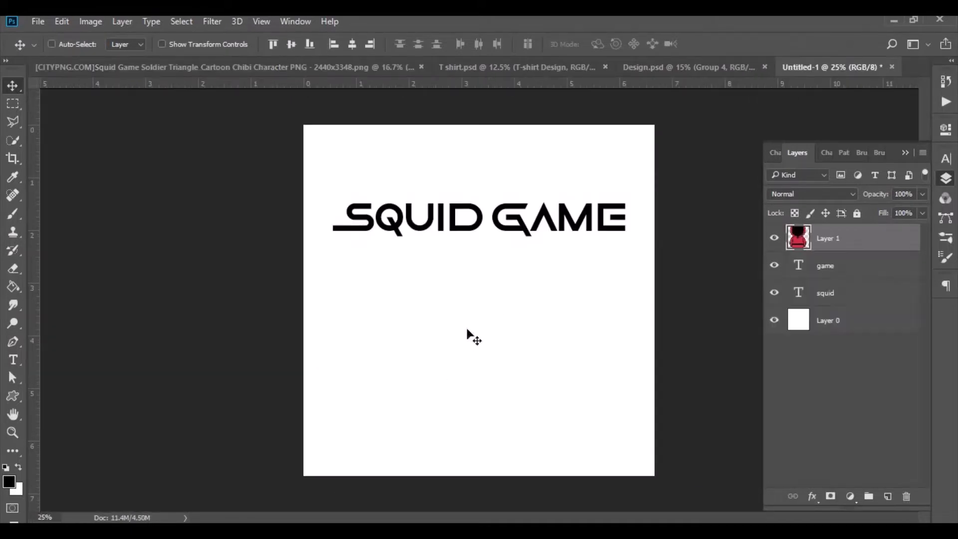
key(ctrl+minus)
key(ctrl+t)
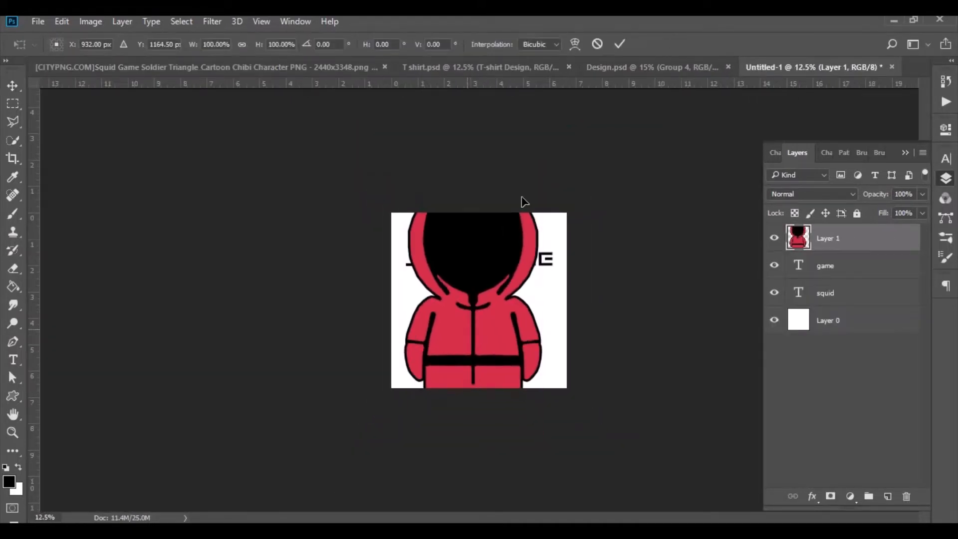
drag(539, 171, 490, 273)
click(620, 49)
key(ctrl+plus)
key(ctrl+plus)
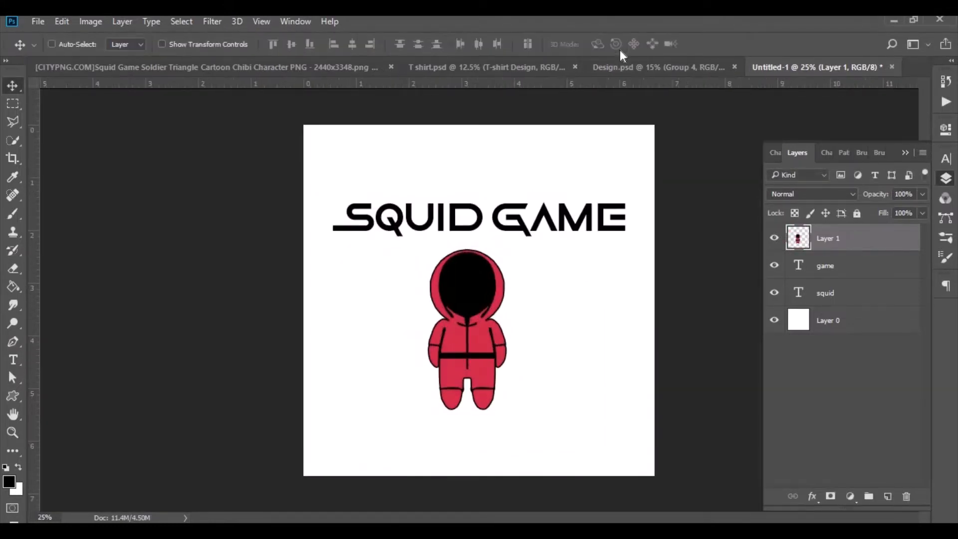
key(ctrl+plus)
drag(479, 351, 500, 350)
Duplicate the soldier to its right, scale the copy to 80% in width and height, and raise it slightly.
drag(866, 245, 888, 496)
drag(494, 381, 594, 380)
key(ctrl+t)
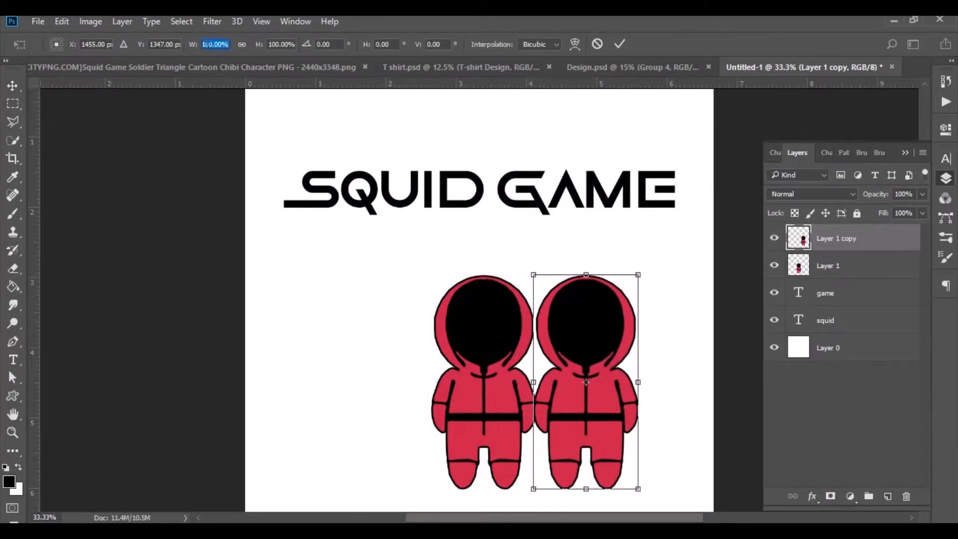
text(8080)
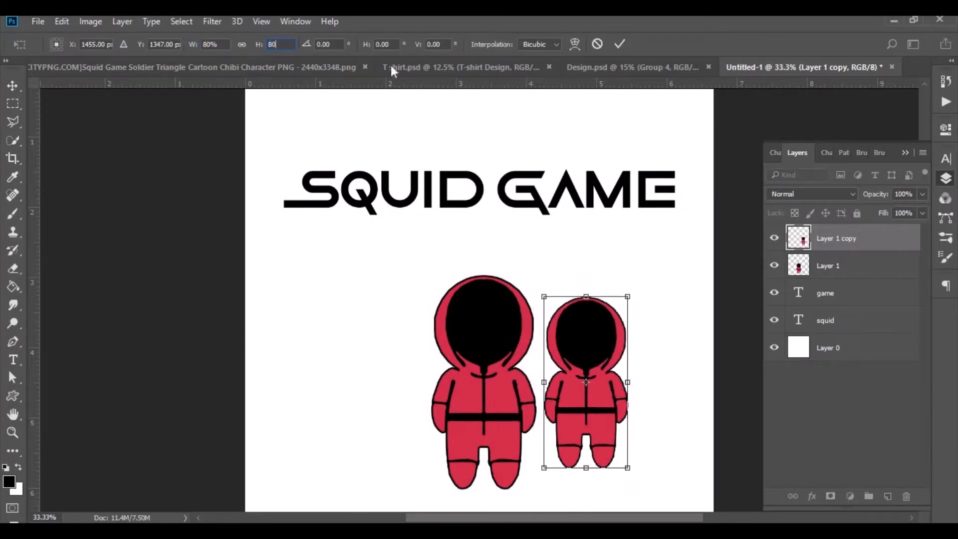
click(620, 44)
drag(588, 373, 586, 324)
Duplicate the smaller soldier to the large soldier's left side and move all three soldiers together closer to the title.
drag(838, 241, 888, 496)
drag(588, 293, 368, 294)
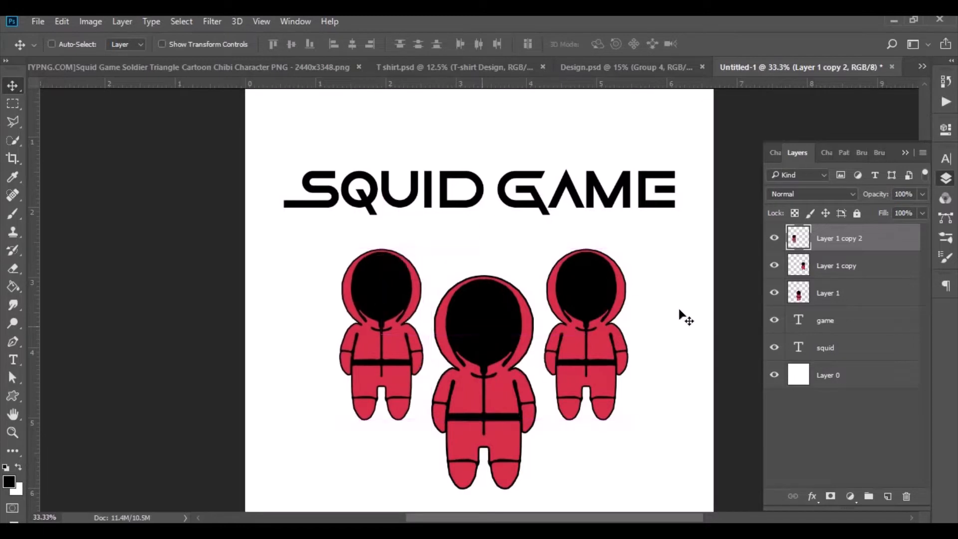
shift+click(845, 267)
shift+click(840, 295)
drag(487, 347, 464, 331)
Draw a circle about 111 px in diameter over the inner opening of the letter Q with the Ellipse tool.
scroll(342, 310, up, 2)
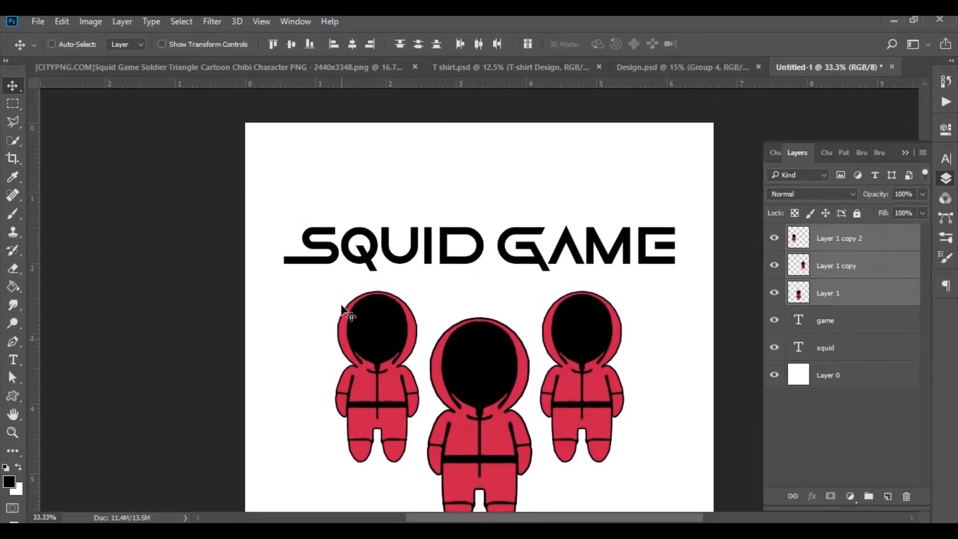
scroll(359, 316, up, 2)
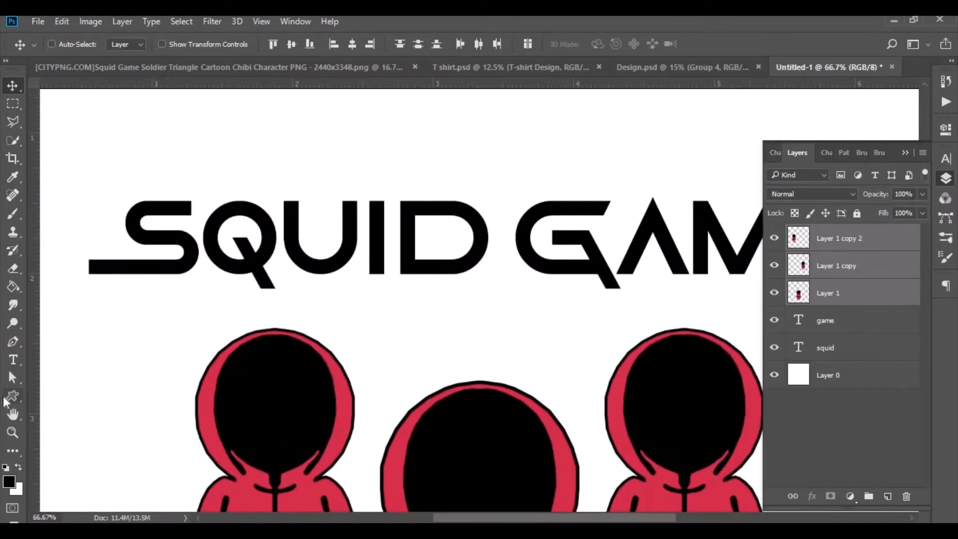
right_click(8, 399)
click(65, 423)
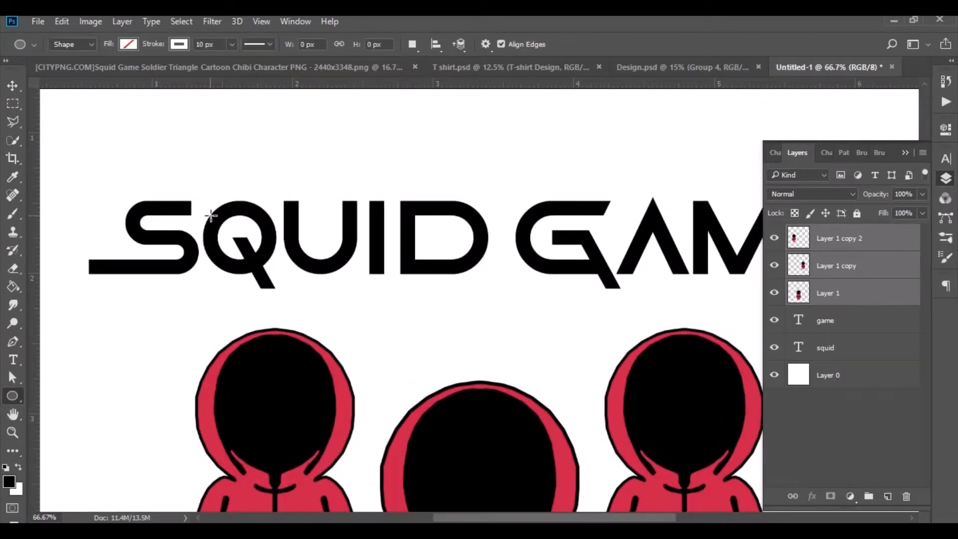
drag(211, 215, 268, 266)
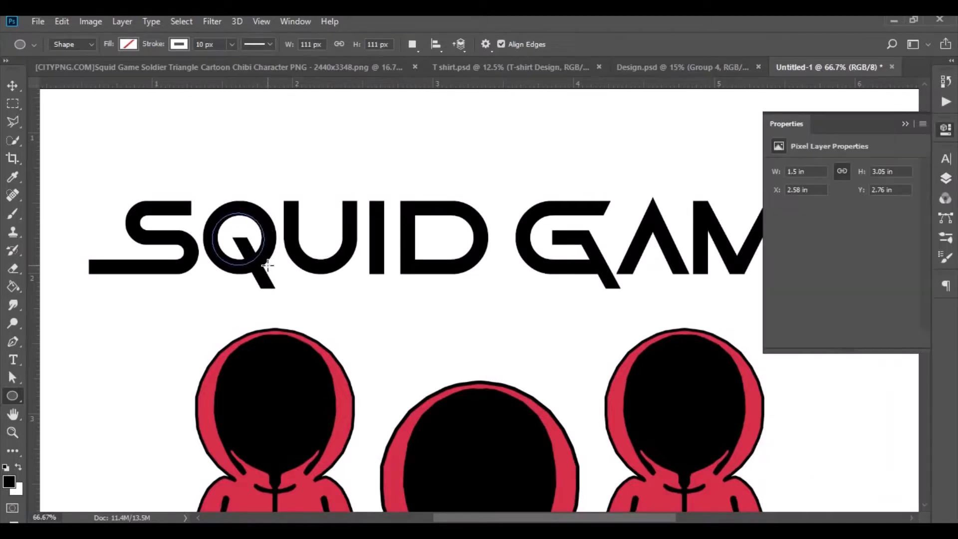
Remove the circle's stroke and fill it with black.
click(175, 45)
click(116, 71)
click(127, 44)
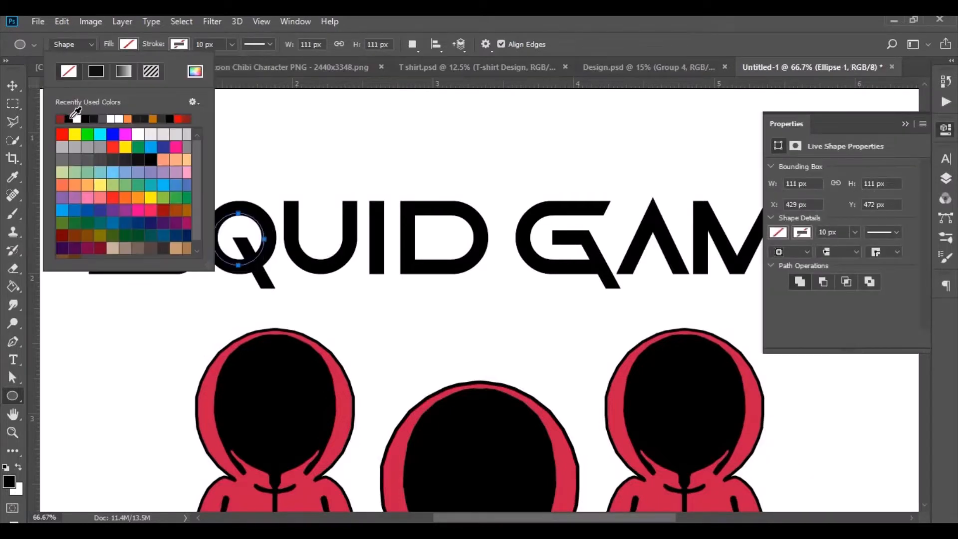
click(72, 119)
click(946, 178)
click(946, 178)
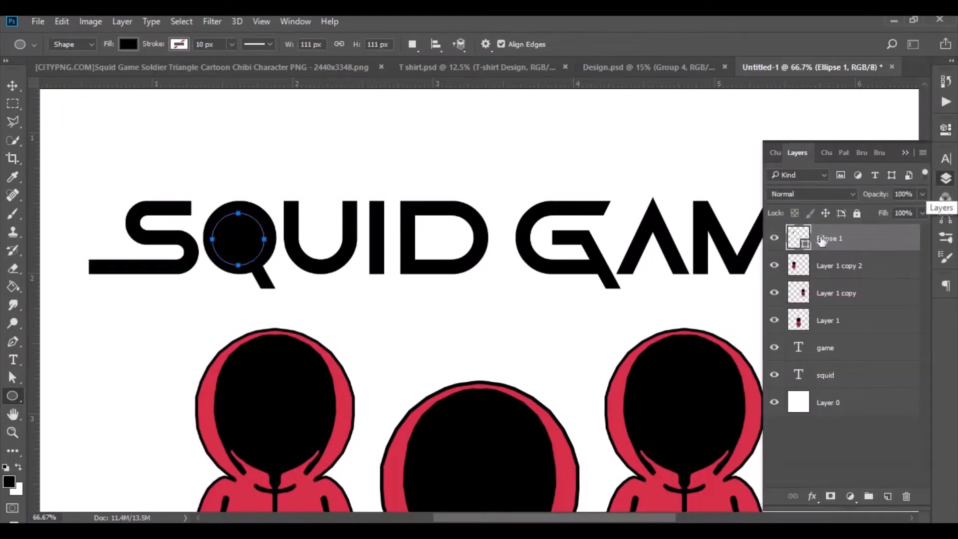
Place the circle's layer beneath the squid text layer and recolour it with the soldier's red, c81d49.
drag(840, 278, 797, 380)
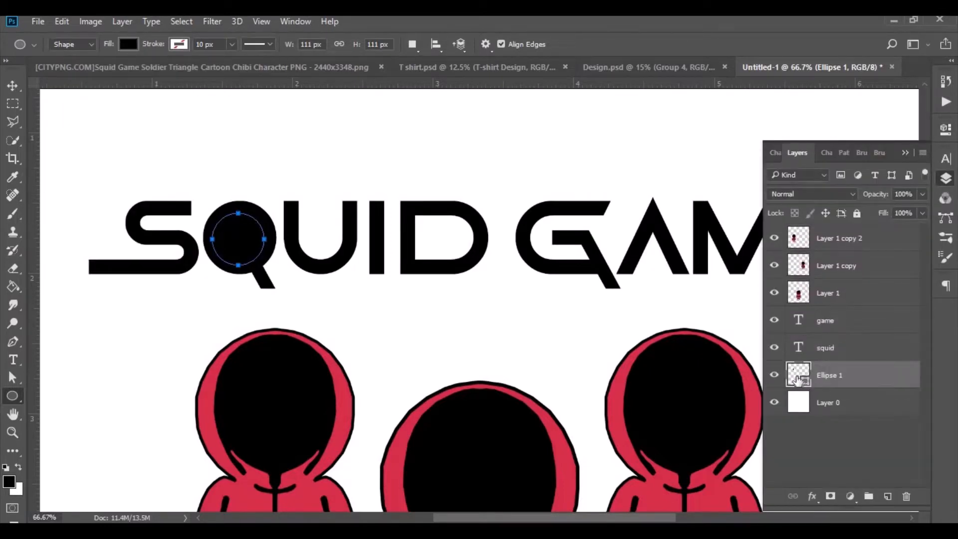
double_click(795, 378)
click(348, 394)
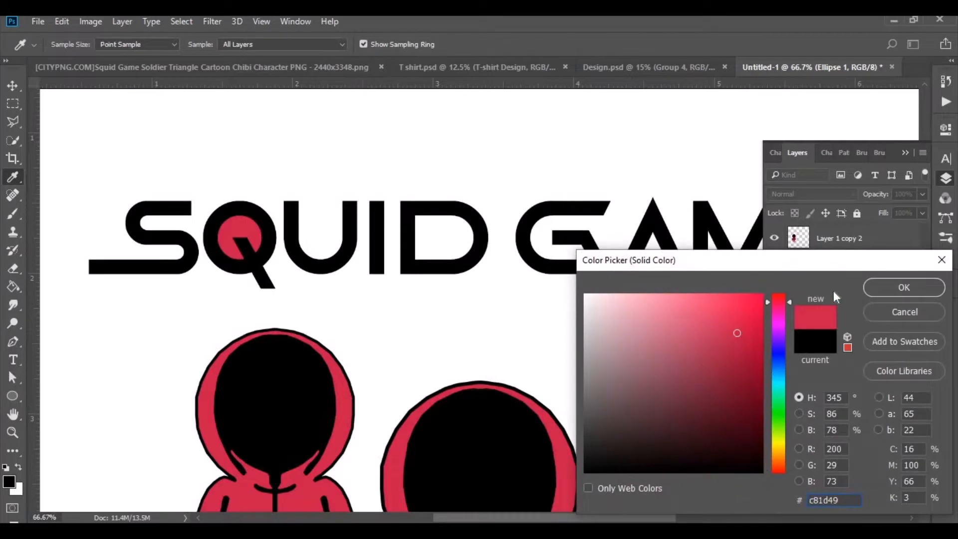
click(892, 287)
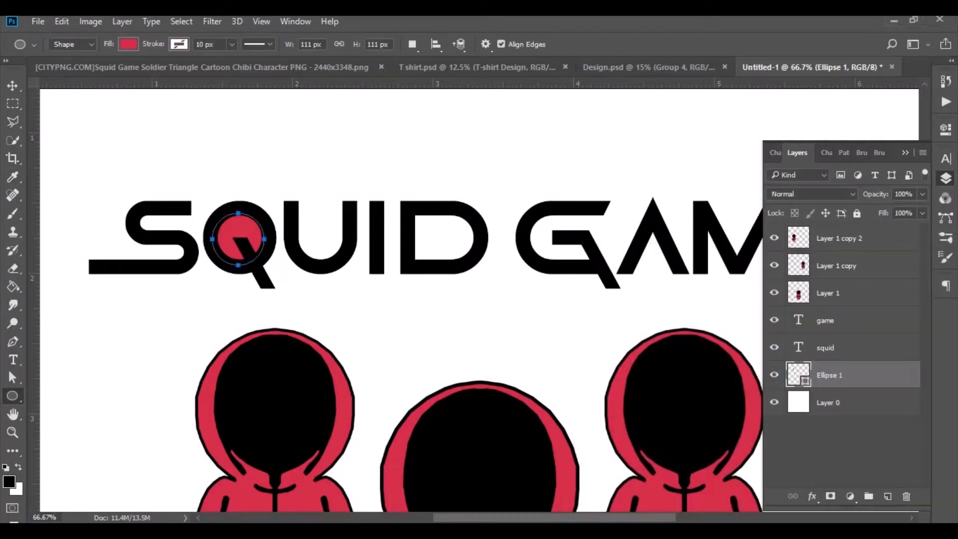
Add a horizontal guide along the baseline of the title text.
drag(660, 519, 687, 517)
scroll(605, 310, up, 2)
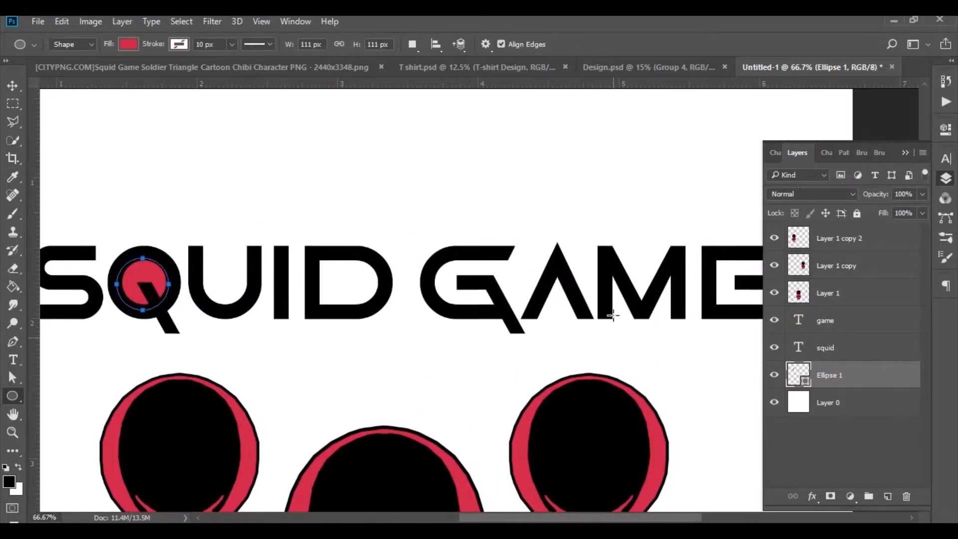
drag(590, 91, 591, 329)
Draw a red triangle about 120 px wide and 120 px high inside the letter A with the Pen tool.
click(12, 343)
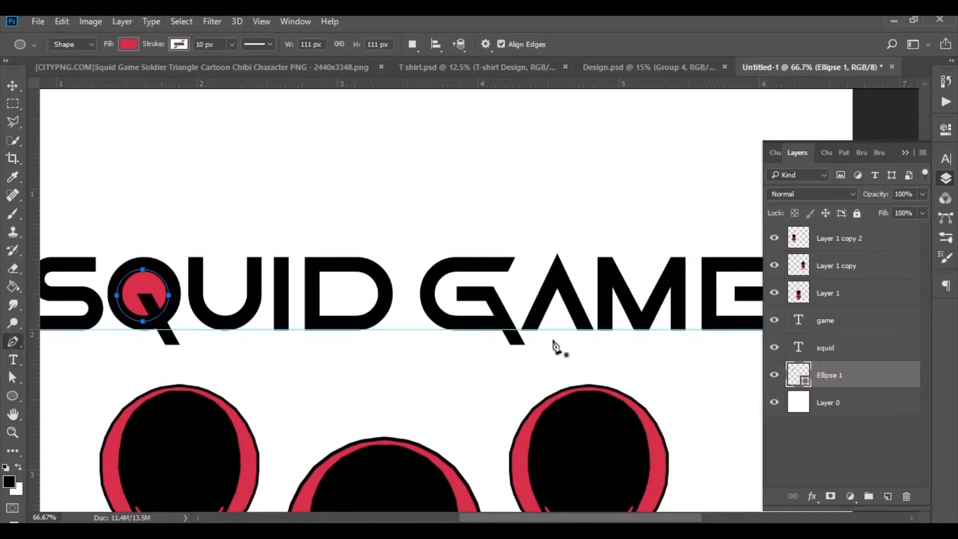
click(529, 329)
click(557, 274)
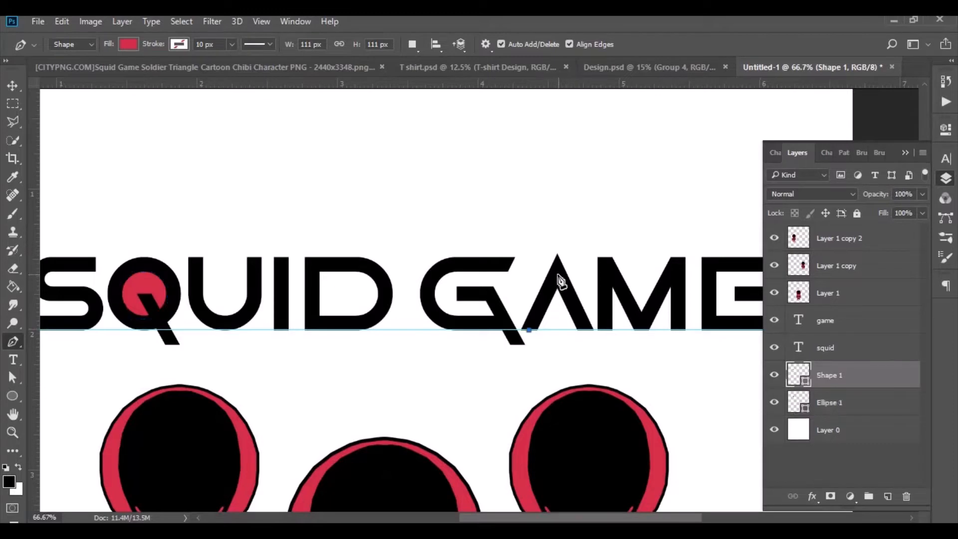
click(585, 330)
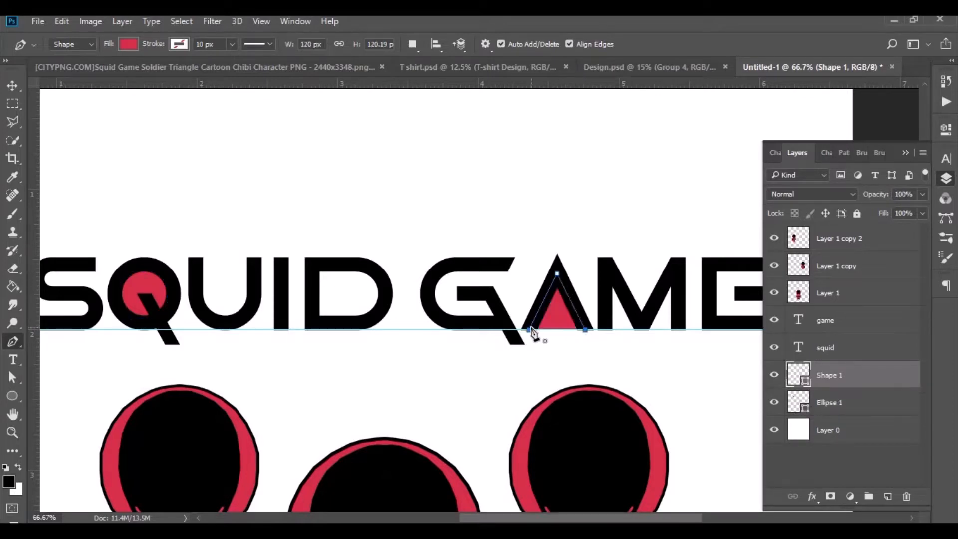
click(15, 87)
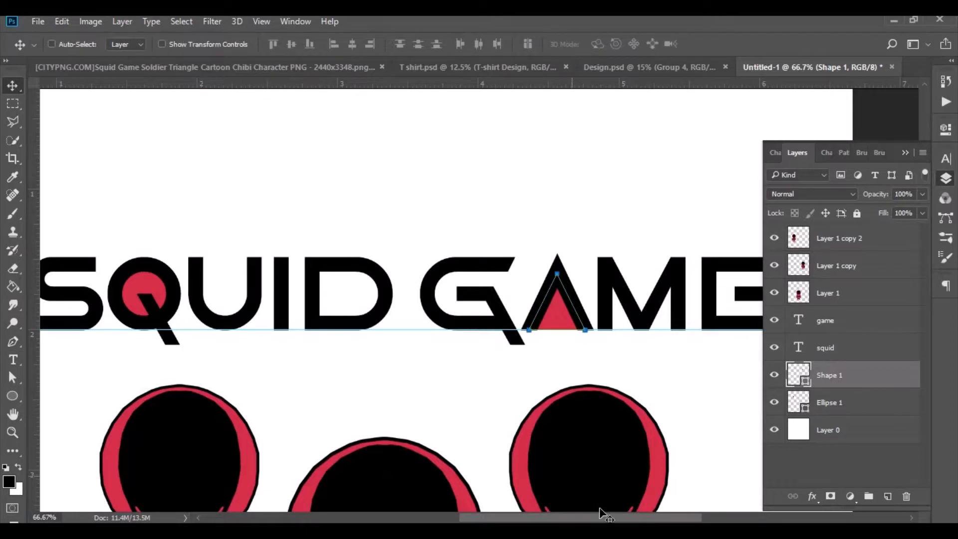
Draw a rectangle about 147 by 33 px over the E's middle bar, extending past the letter, and fill it with black.
drag(627, 521, 677, 520)
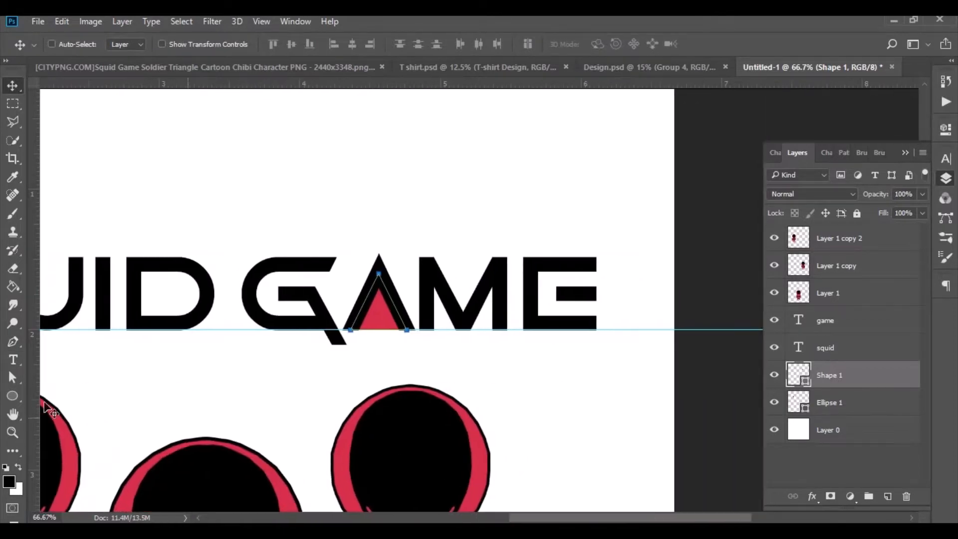
click(12, 398)
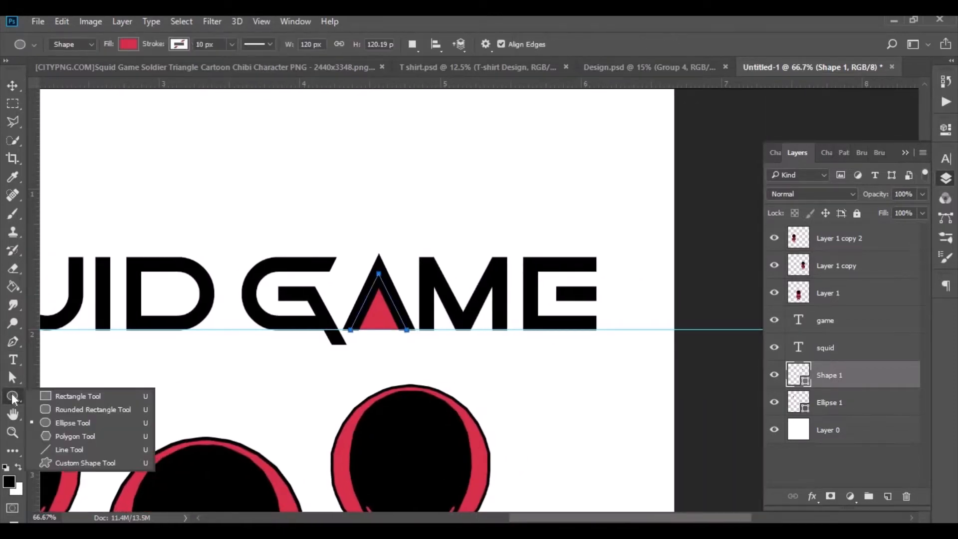
click(75, 397)
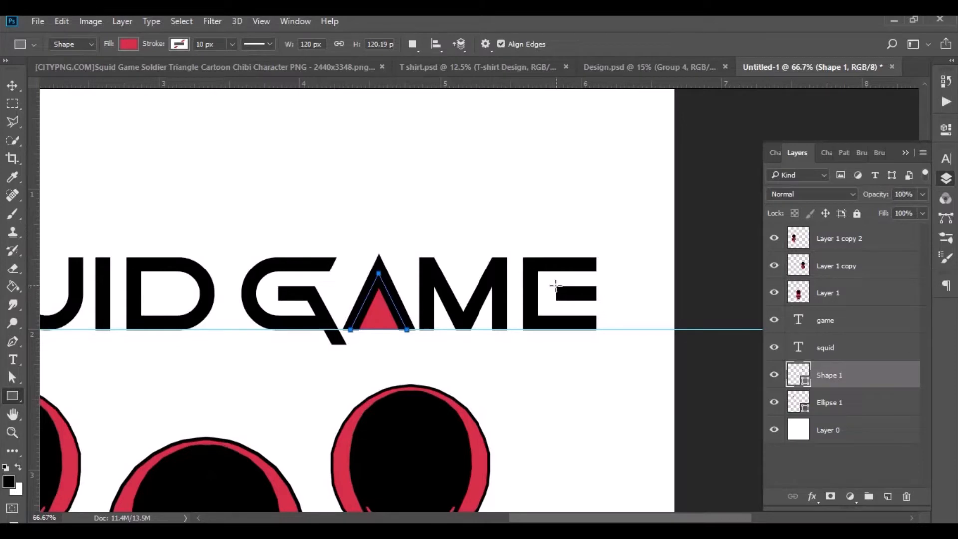
drag(555, 286, 625, 301)
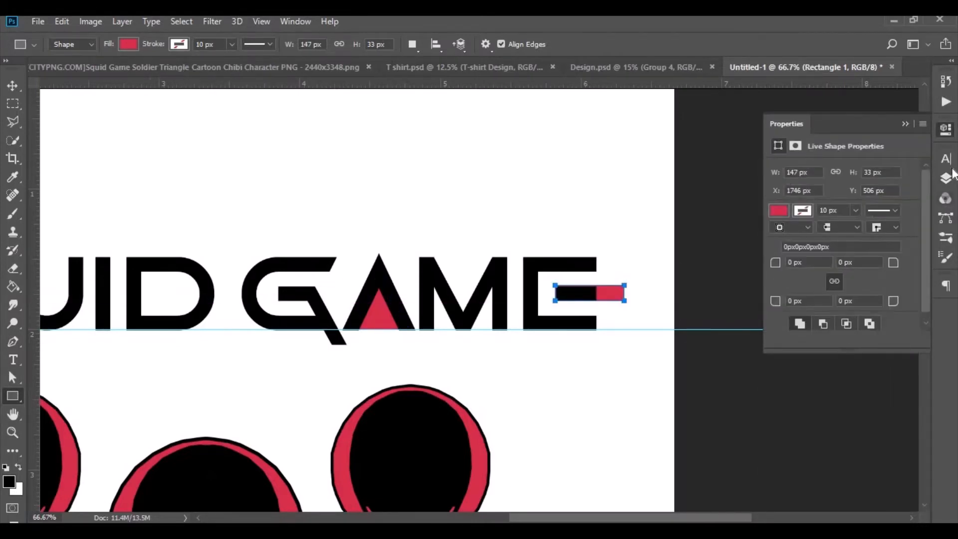
click(947, 177)
double_click(797, 374)
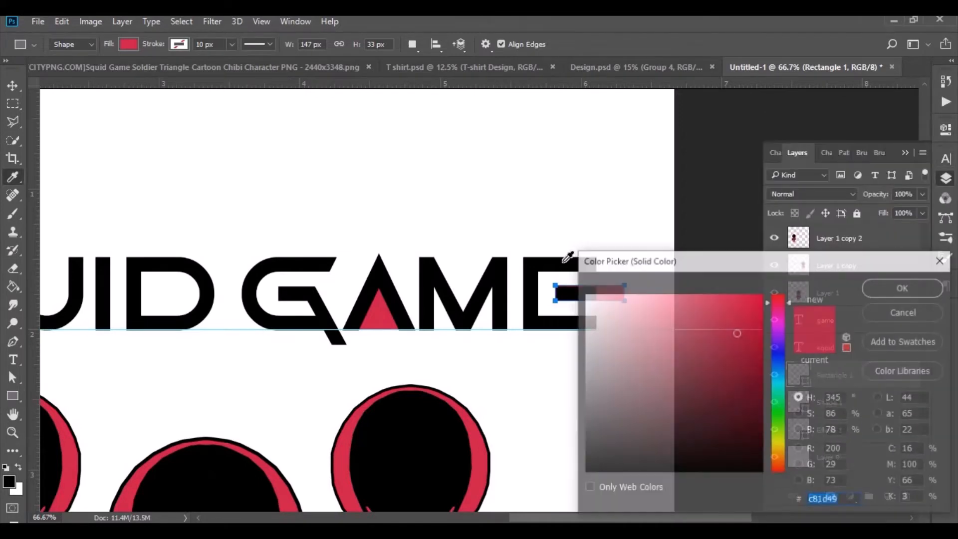
click(879, 290)
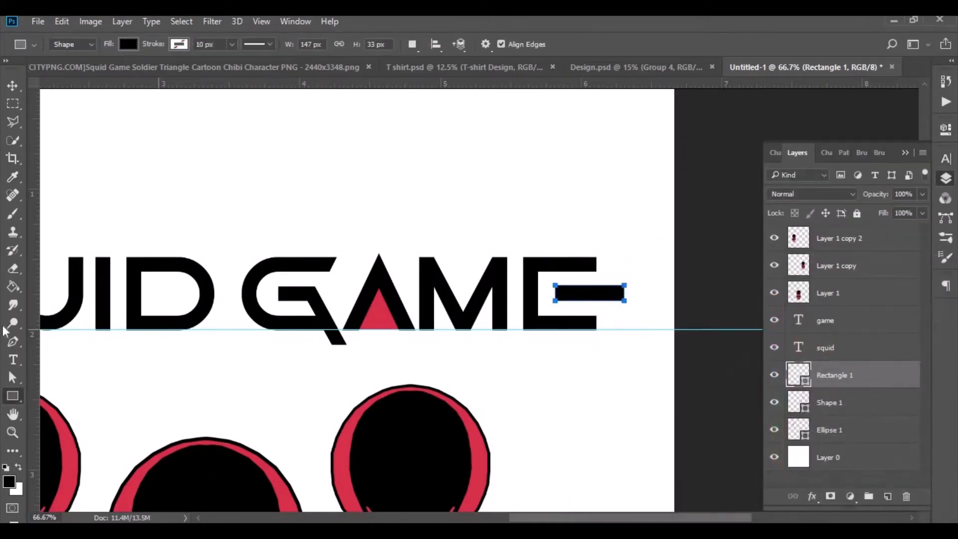
Add a vertical guide at the E's right edge and draw a four-sided Pen shape about 144 by 130 px behind the letter.
drag(35, 322, 597, 309)
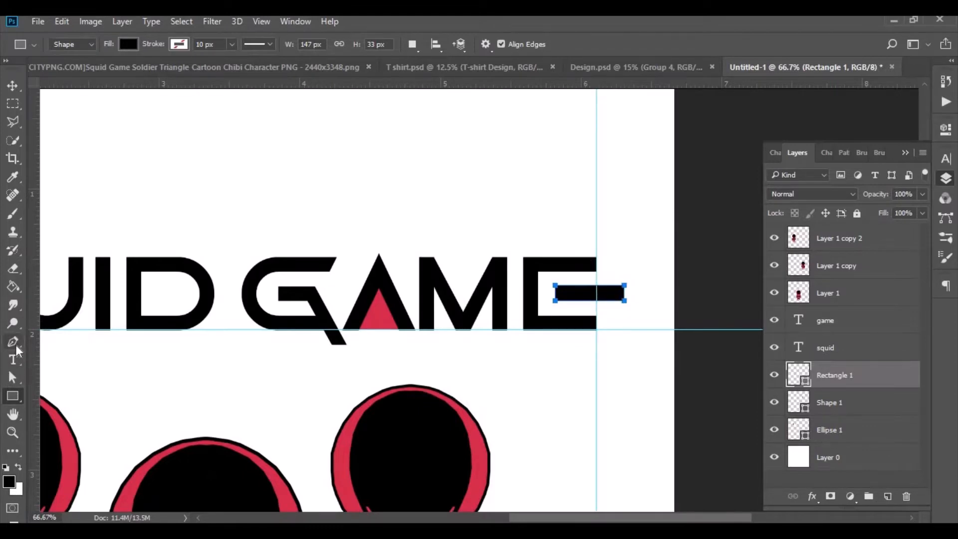
click(15, 346)
click(597, 263)
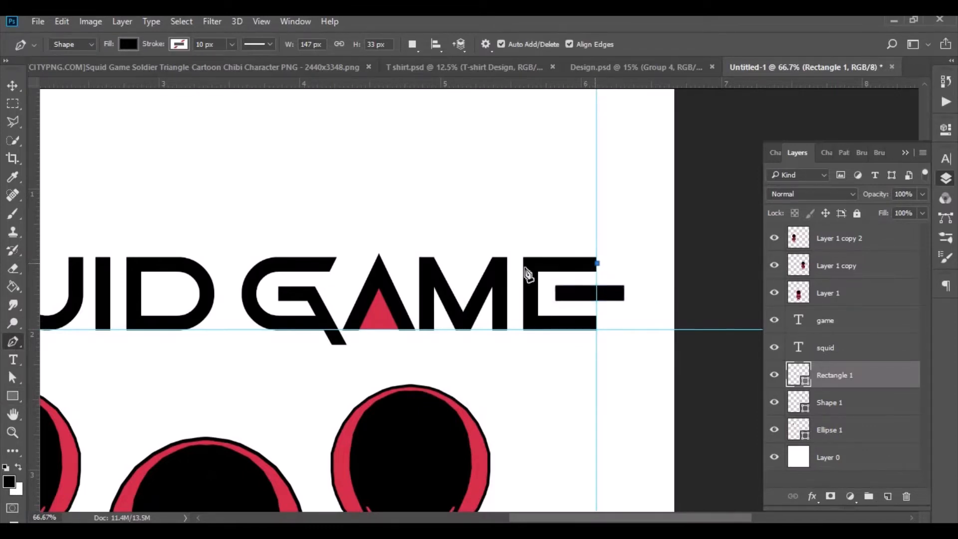
click(529, 265)
click(530, 323)
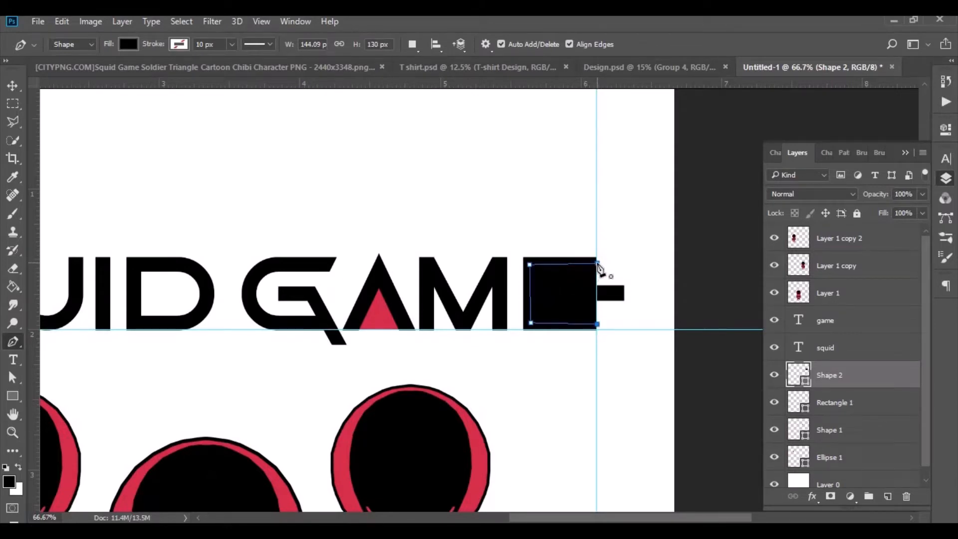
Fill the four-sided shape behind the E with the red sampled from the triangle in the A.
double_click(800, 381)
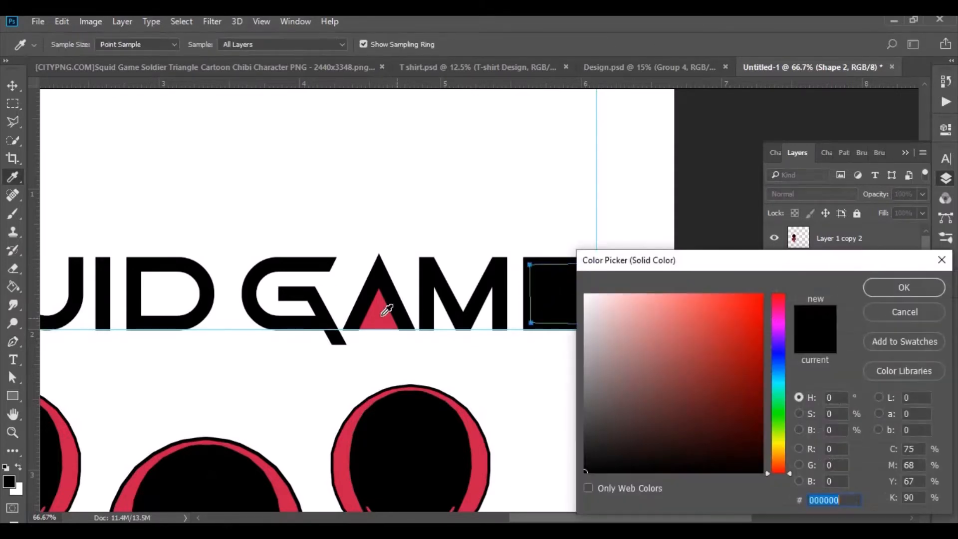
click(382, 312)
key(Return)
key(v)
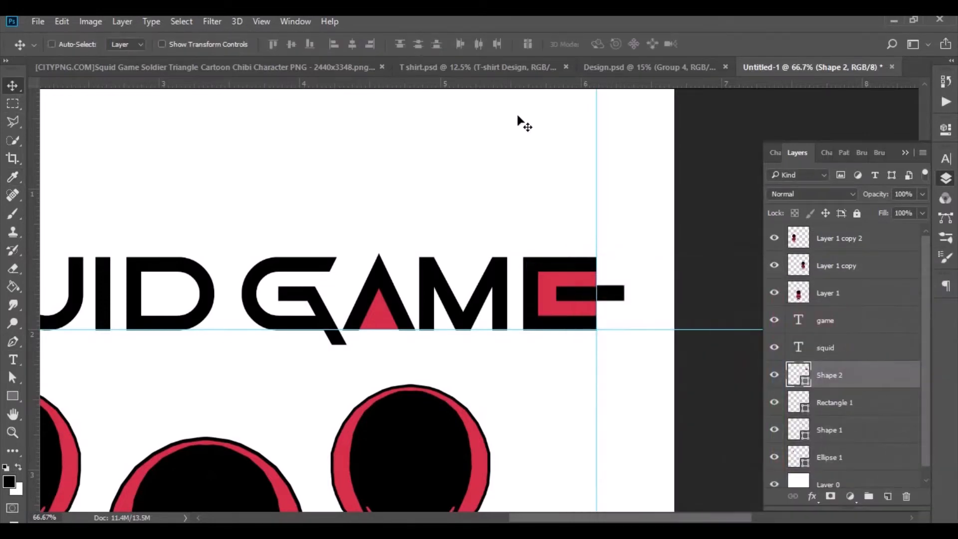
Remove the vertical and horizontal guides around the title.
drag(594, 129, 602, 80)
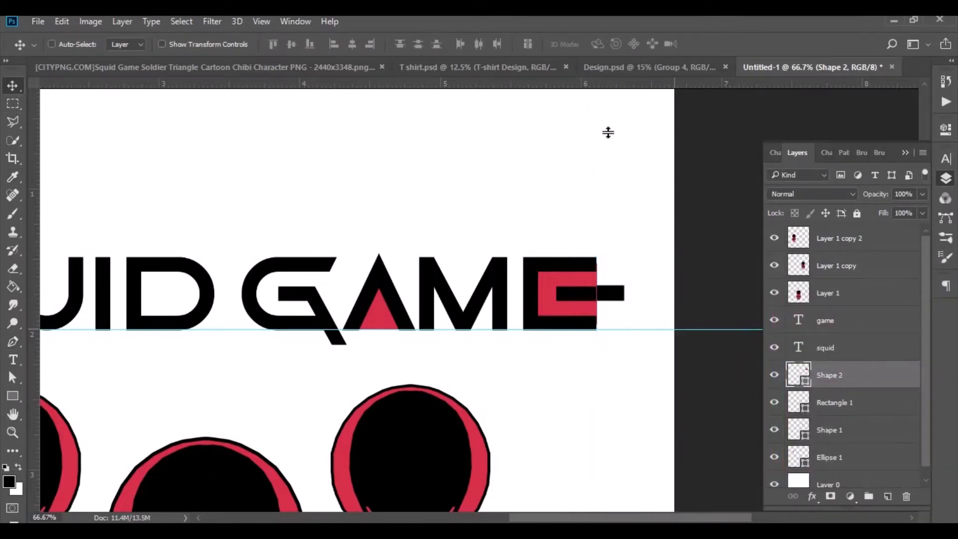
drag(608, 132, 595, 85)
key(ctrl+0)
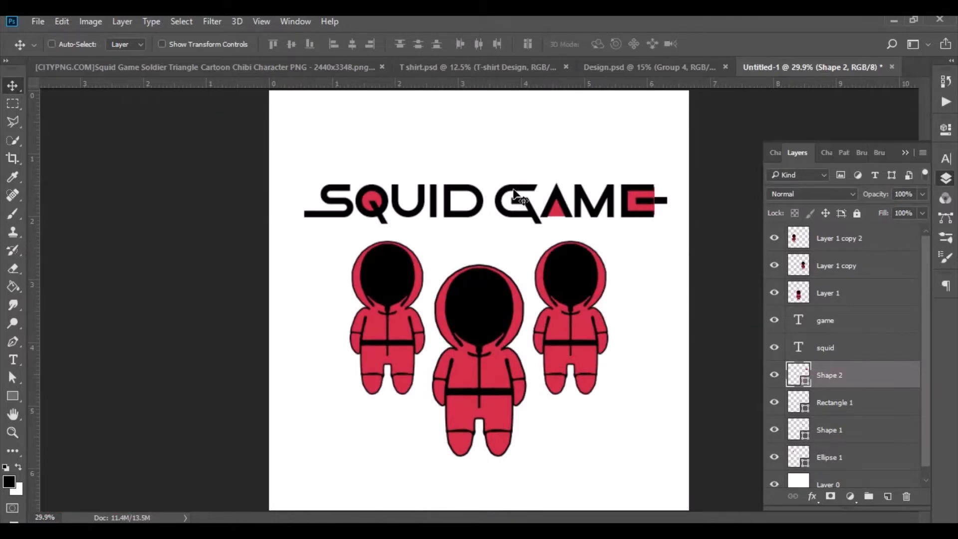
Group the two title text layers with their ellipse, rectangle and Pen accent shapes.
scroll(839, 338, down, 1)
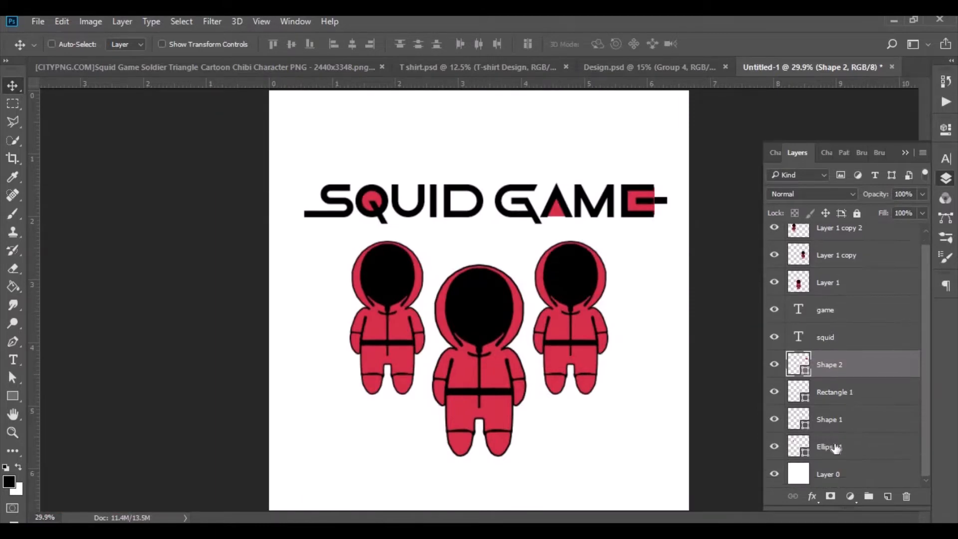
click(837, 447)
shift+click(824, 312)
drag(856, 458, 869, 496)
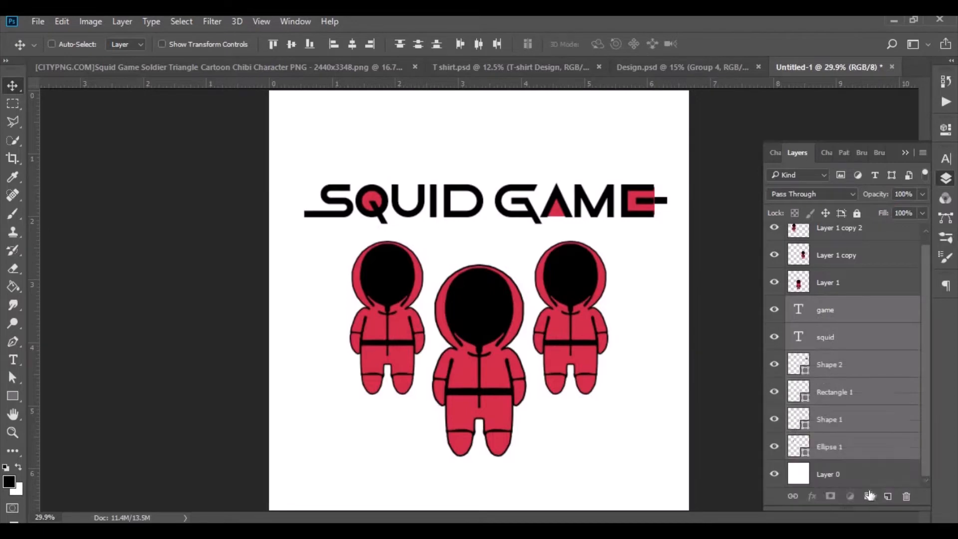
Scale the three soldier layers together to about 90% and move them down toward the canvas's lower edge.
click(832, 292)
ctrl+click(841, 265)
ctrl+click(840, 238)
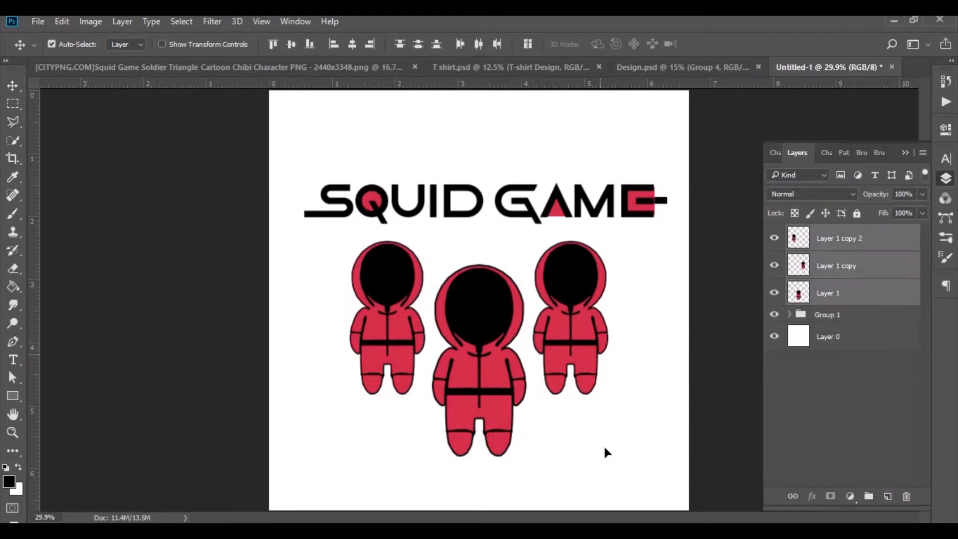
key(ctrl+t)
drag(612, 456, 596, 449)
drag(462, 363, 464, 425)
click(618, 46)
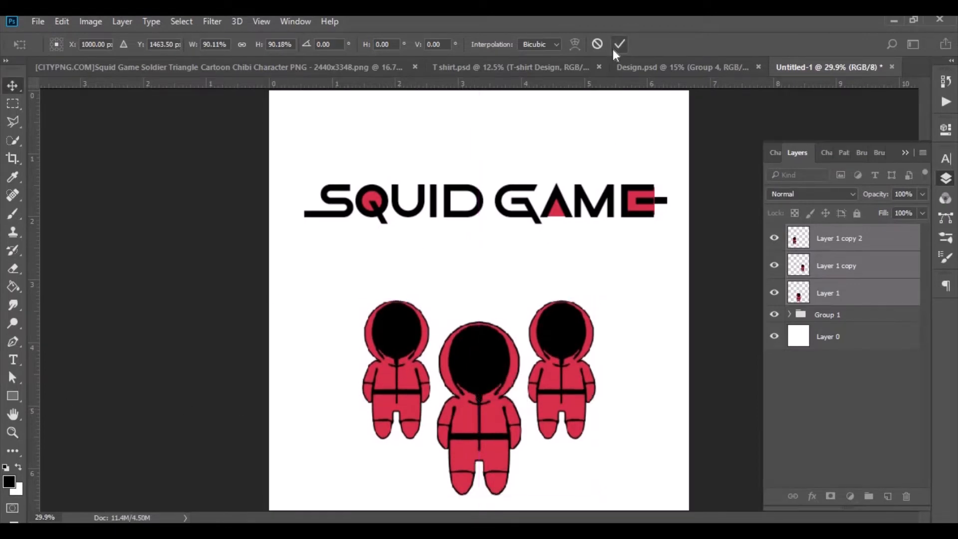
Draw an unfilled square about 127 px wide with a 10 px white stroke and centre it on the left soldier's face.
click(13, 398)
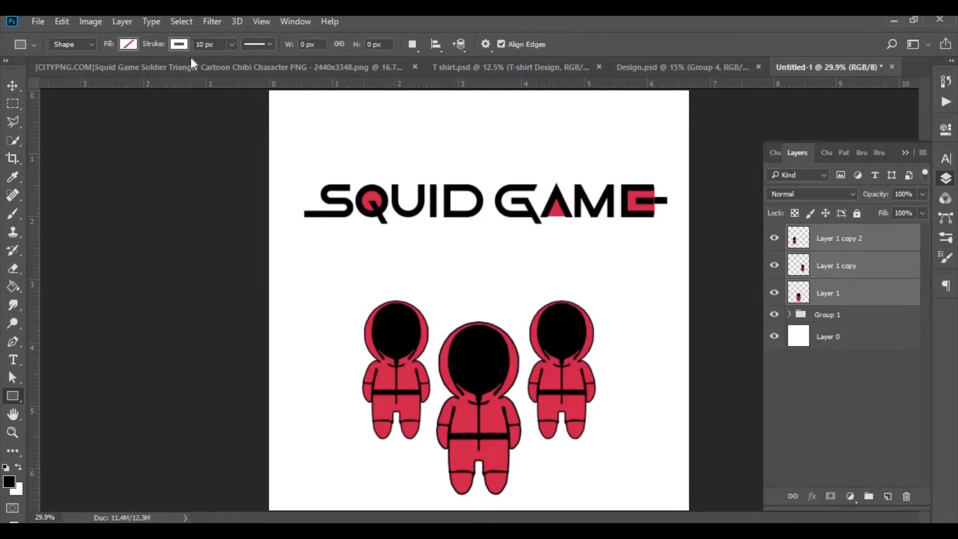
mouse_move(373, 252)
mouse_down()
mouse_move(402, 278)
mouse_move(422, 270)
mouse_move(393, 333)
mouse_up()
key(ctrl+z)
key(v)
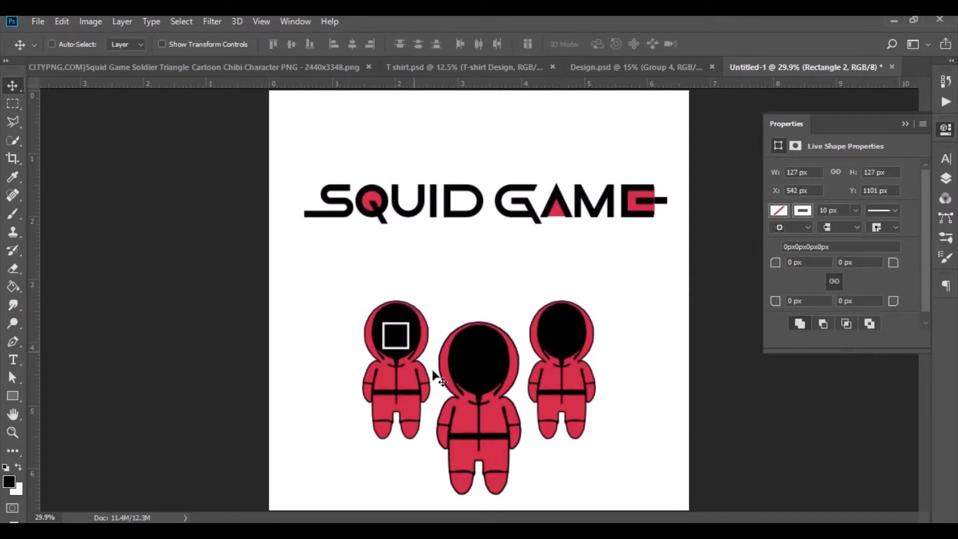
click(947, 180)
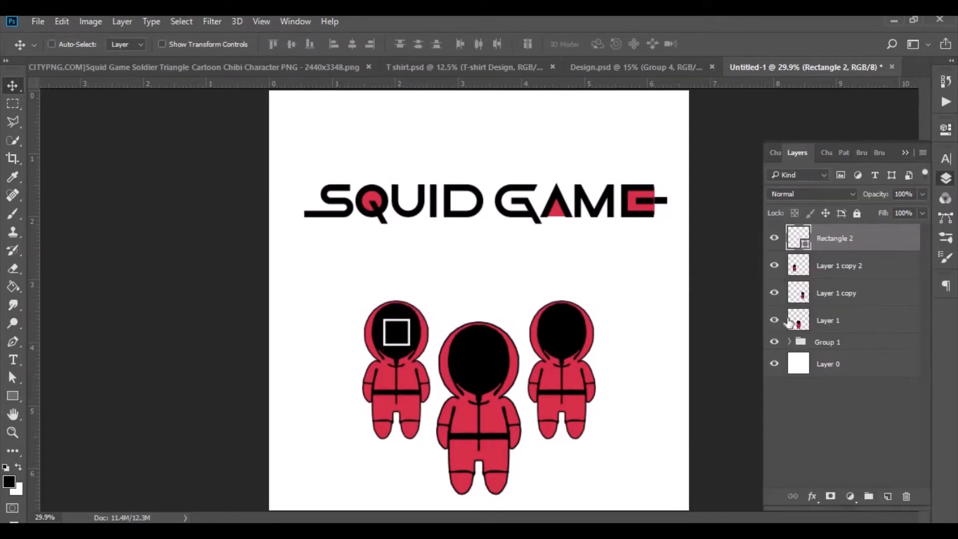
Draw an unfilled circle about 171 px wide with a 10 px white stroke on the middle soldier's face.
drag(8, 399, 58, 424)
drag(468, 272, 488, 371)
click(12, 87)
key(Up)
key(Up)
key(Up)
key(Up)
key(Up)
key(Up)
key(Up)
key(Up)
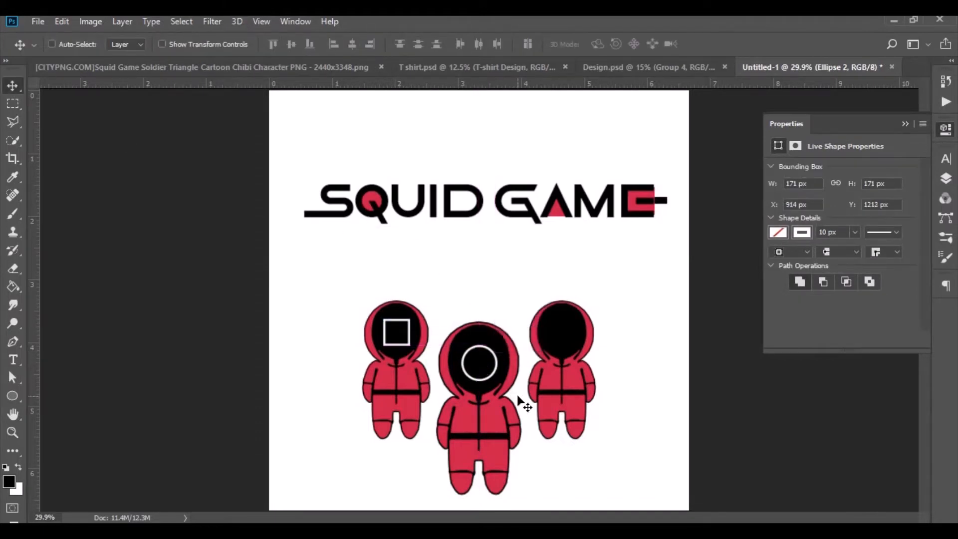
Create a three-sided polygon of 171 by 171 px with a white stroke and place it on the right soldier's face.
drag(13, 396, 76, 426)
click(489, 278)
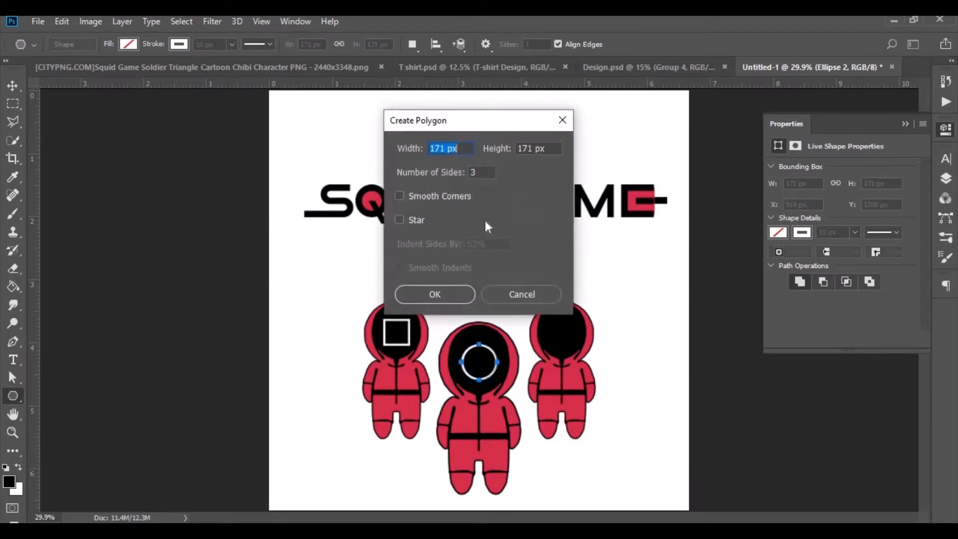
click(462, 295)
click(11, 86)
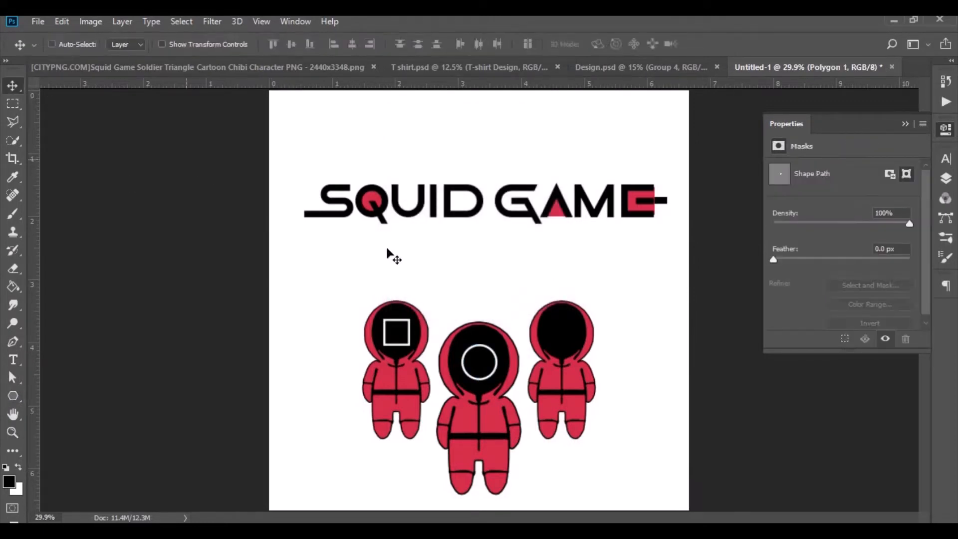
mouse_move(476, 292)
mouse_down()
mouse_move(496, 306)
mouse_move(480, 302)
mouse_up()
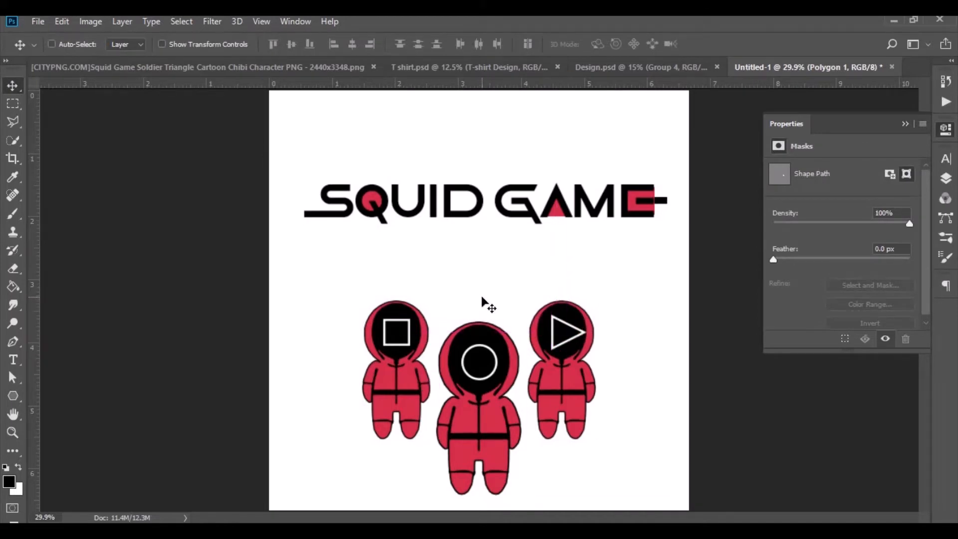
Rotate the triangle -90°, scale it to about 88% and centre it on the right soldier's face.
key(ctrl+t)
right_click(569, 331)
click(613, 283)
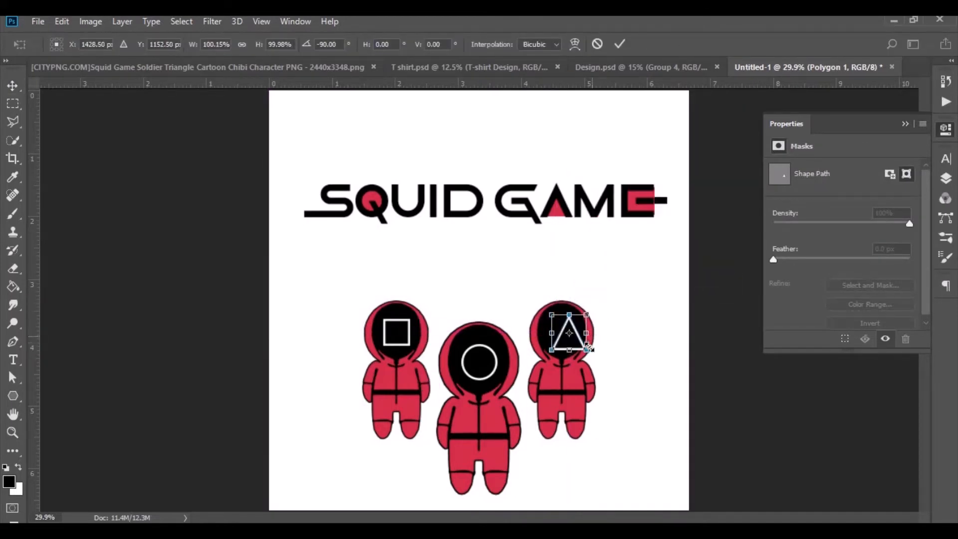
click(620, 43)
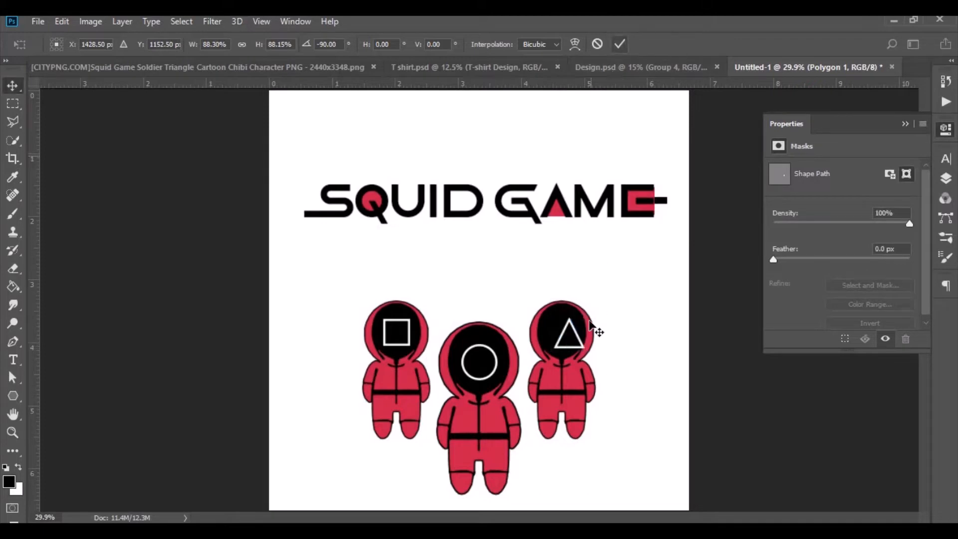
drag(577, 338, 568, 335)
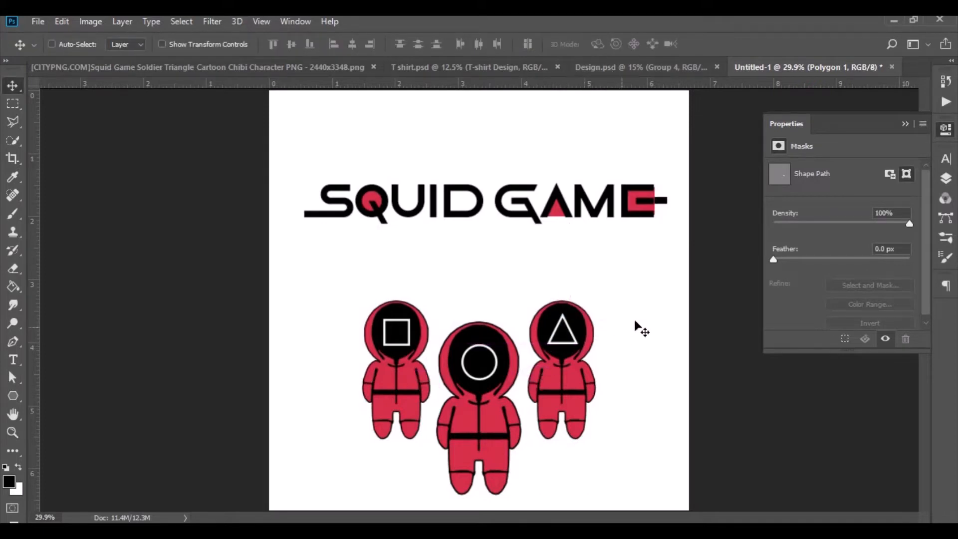
Duplicate the triangle, circle and square face shapes.
click(944, 180)
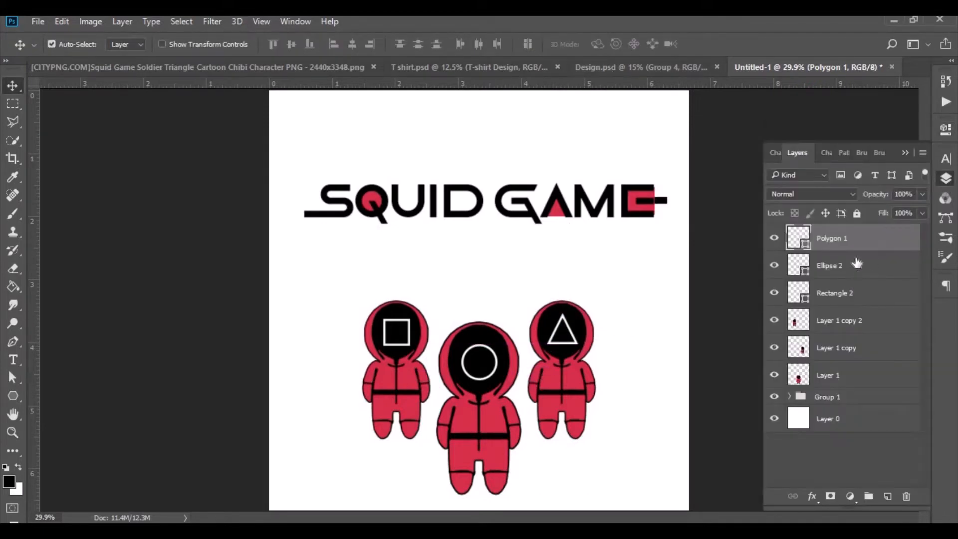
shift+click(852, 290)
key(ctrl+j)
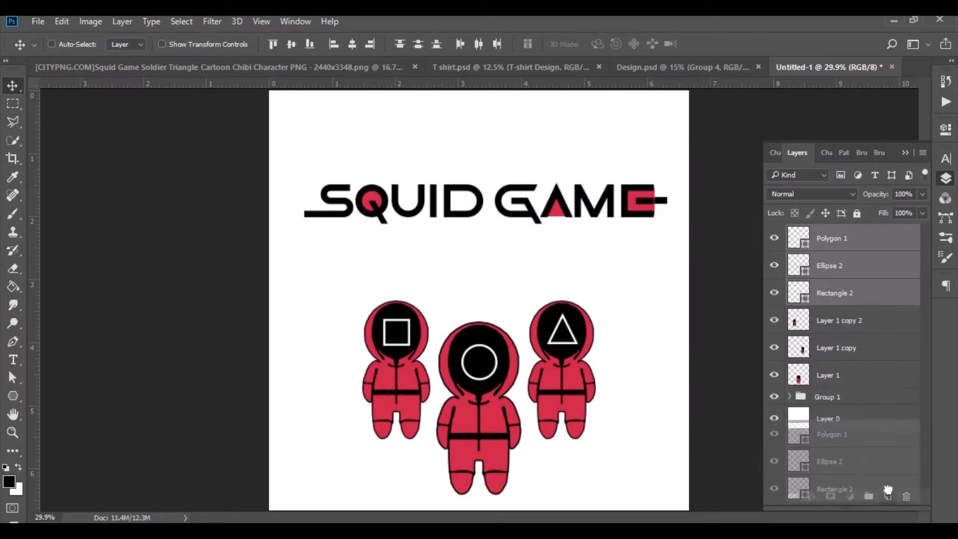
Group the original triangle, circle and square with the three soldier layers.
click(851, 321)
scroll(854, 389, down, 1)
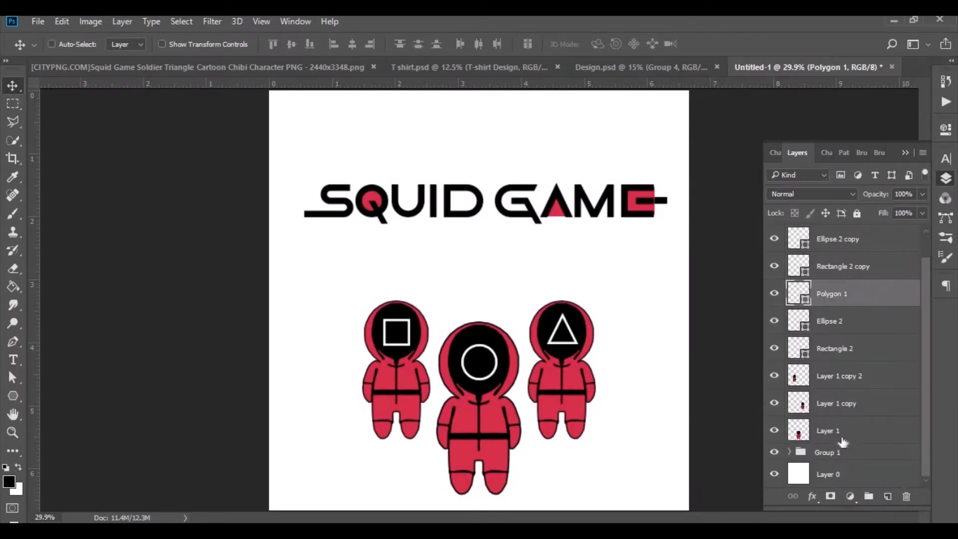
shift+click(840, 437)
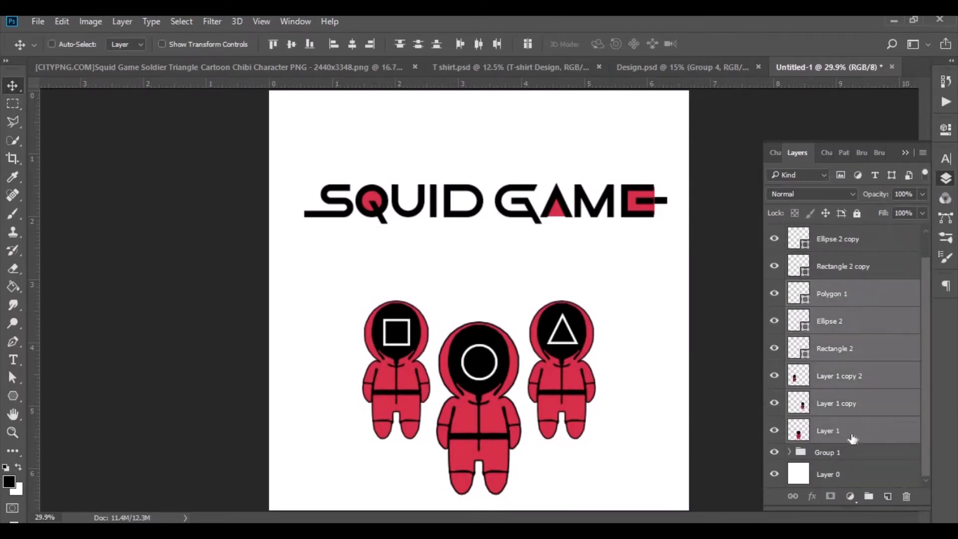
drag(853, 438, 869, 496)
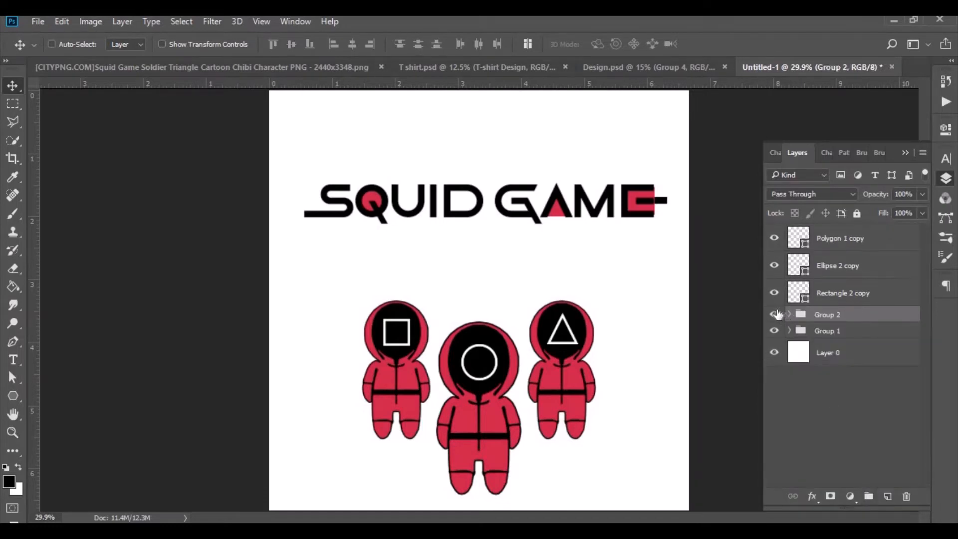
Set the stroke of the three copied shapes to black and move them up between the title and the soldiers.
click(800, 294)
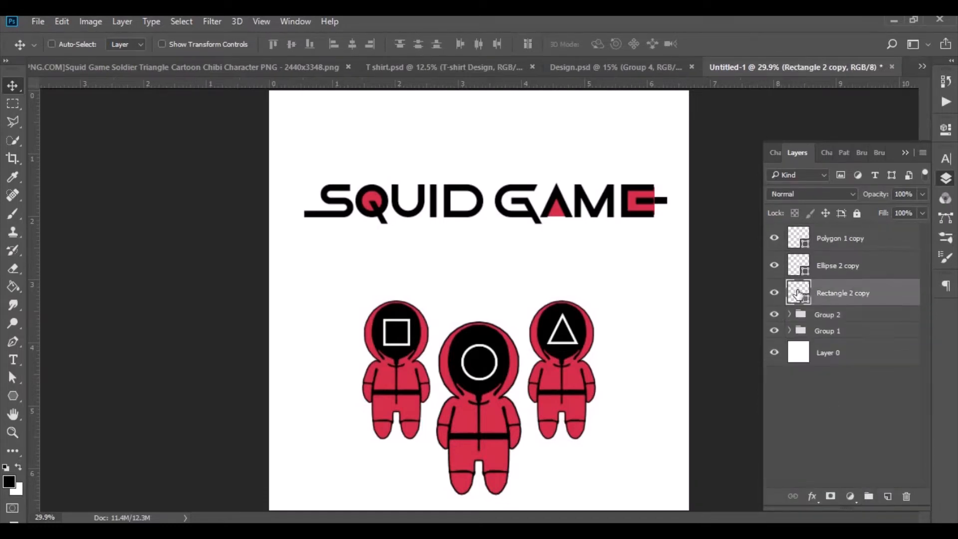
click(12, 396)
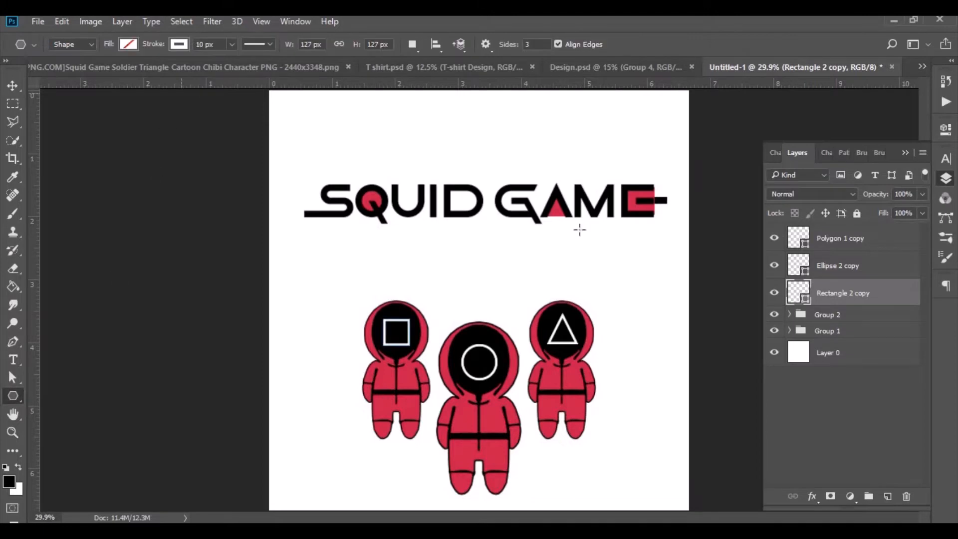
shift+click(844, 239)
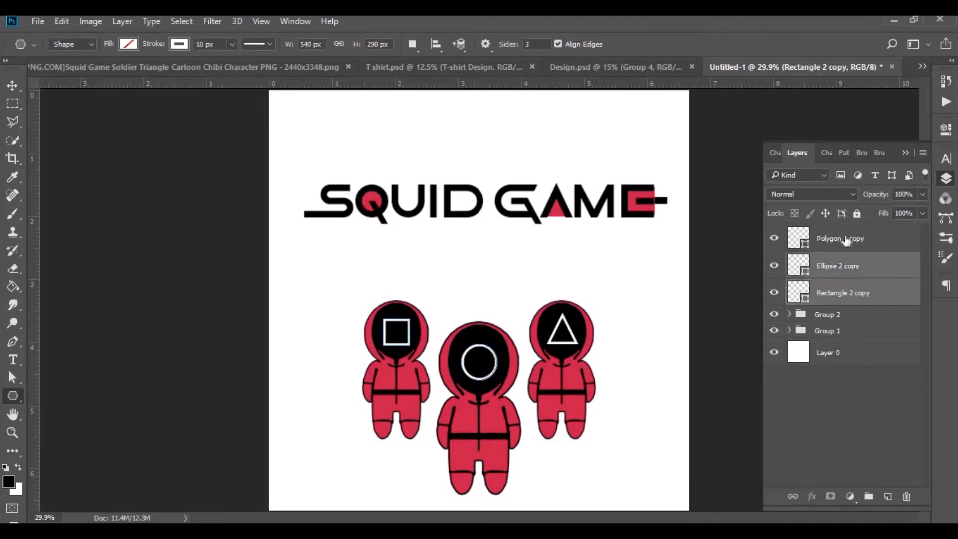
click(181, 43)
click(111, 118)
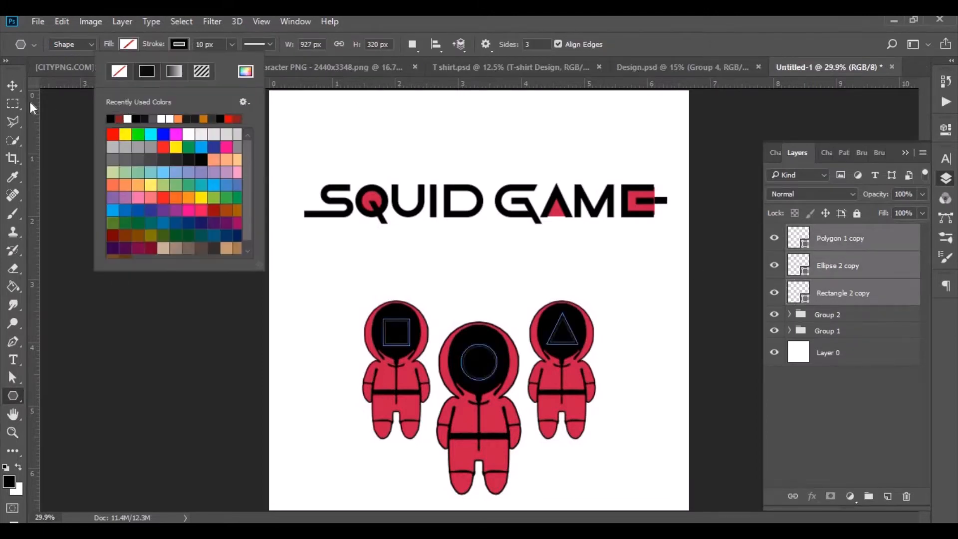
click(12, 79)
click(12, 79)
mouse_move(484, 378)
mouse_down()
mouse_move(476, 298)
mouse_move(484, 298)
mouse_move(481, 310)
mouse_up()
Move the black square copy below the title's centre and position the circle copy concentrically around it.
click(845, 287)
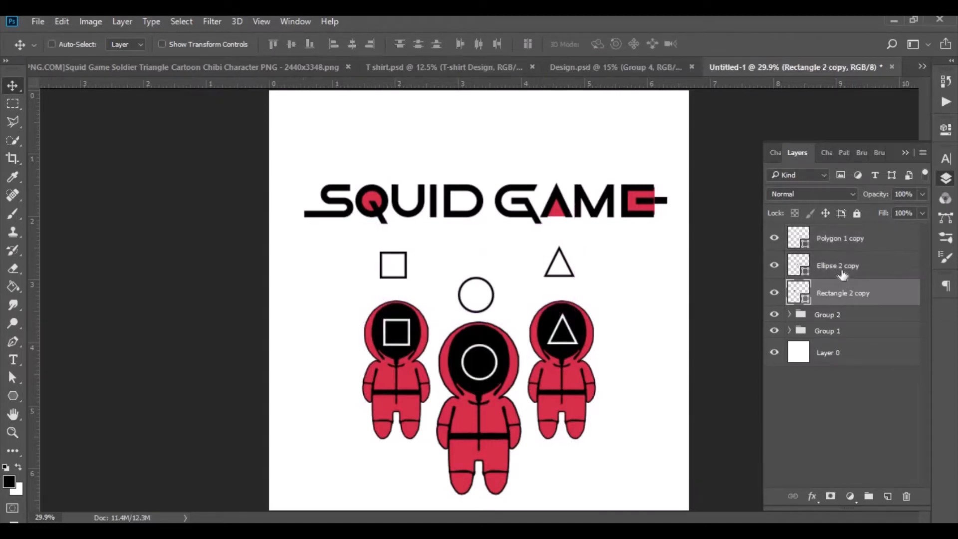
click(825, 276)
drag(406, 268, 489, 263)
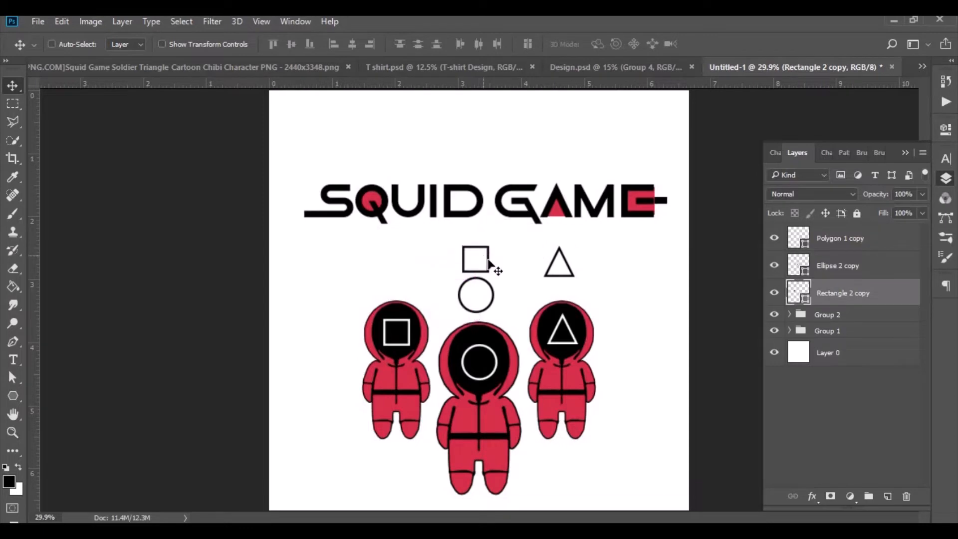
click(838, 273)
drag(528, 316, 530, 281)
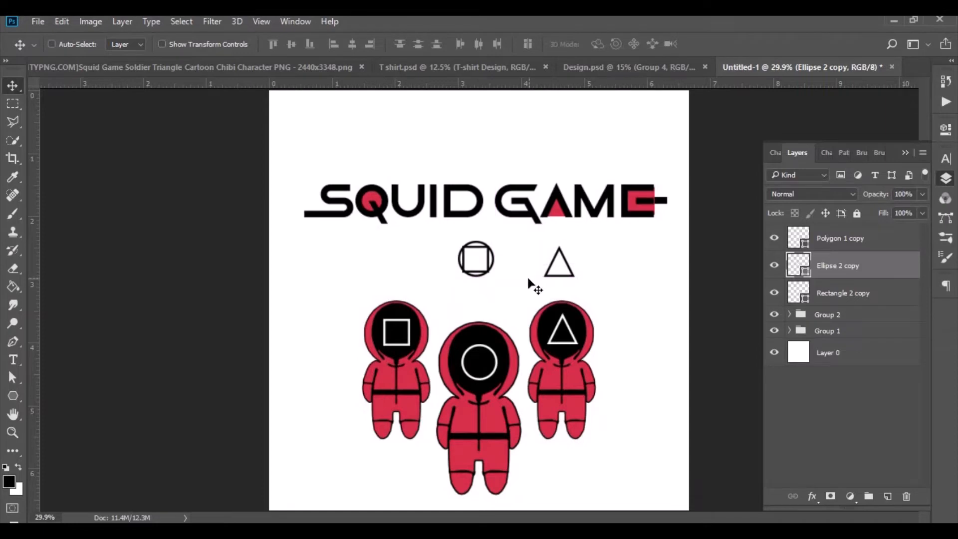
Enlarge the black circle copy slightly and scale the square copy to about 142.5% so it matches the circle's size.
key(ctrl+t)
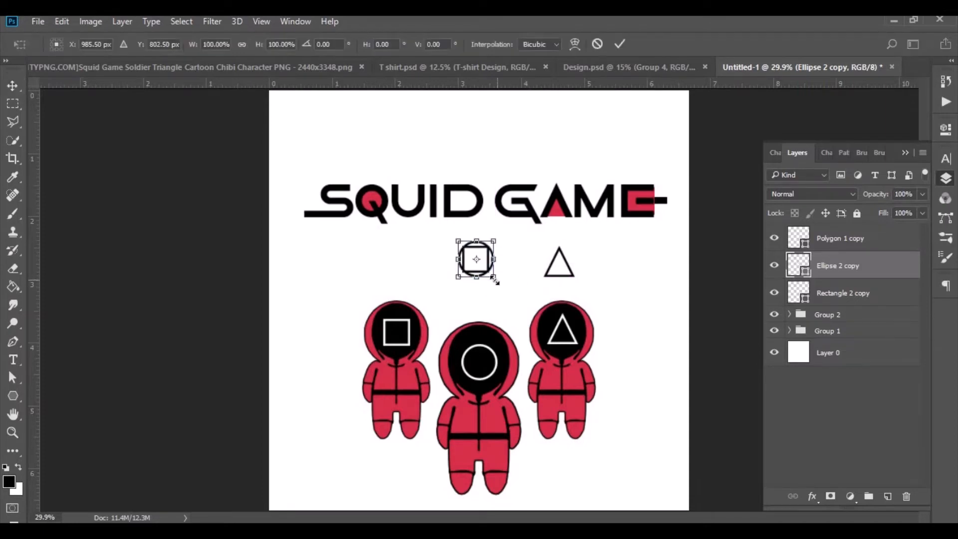
drag(494, 277, 498, 281)
click(619, 44)
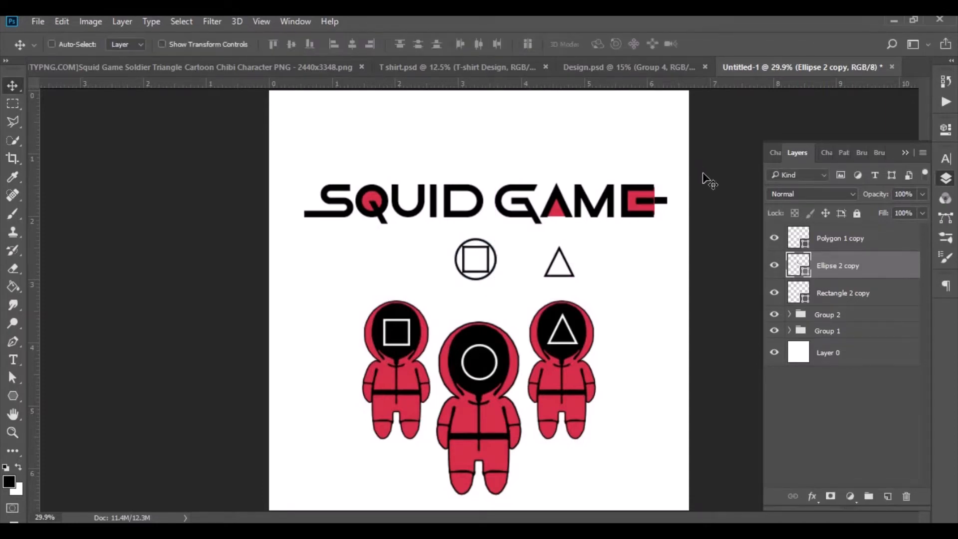
click(835, 295)
key(ctrl+t)
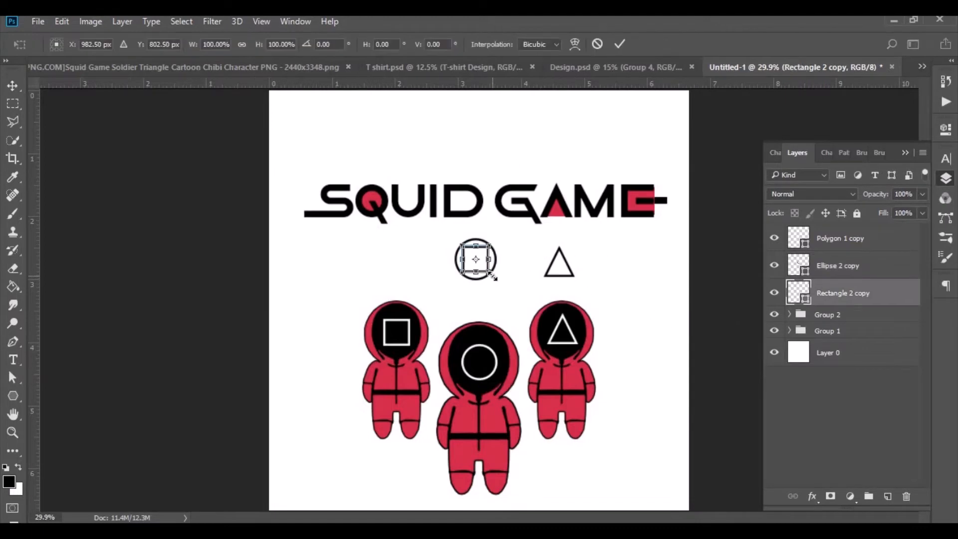
drag(493, 277, 501, 280)
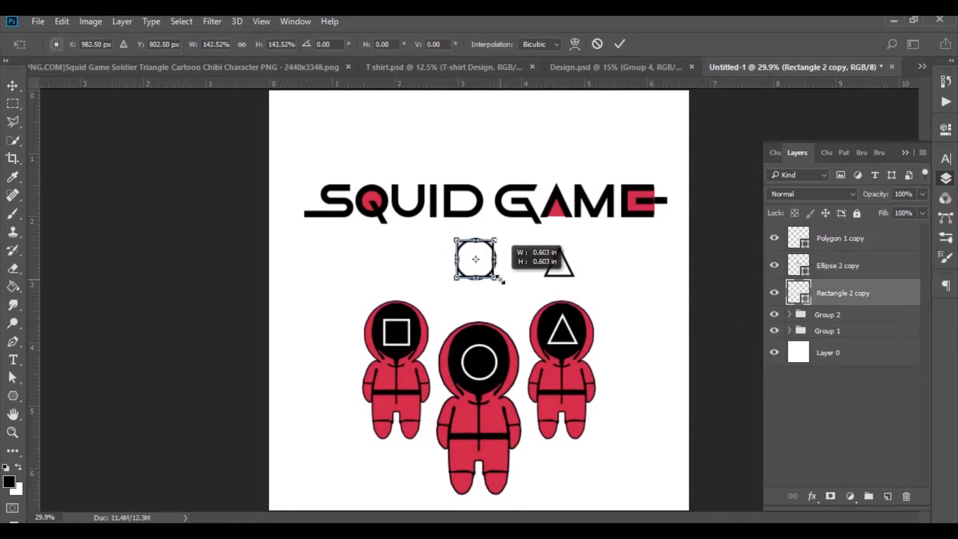
click(620, 45)
Move the black triangle copy inside the circle and square and scale it to about 127%.
drag(582, 276, 505, 280)
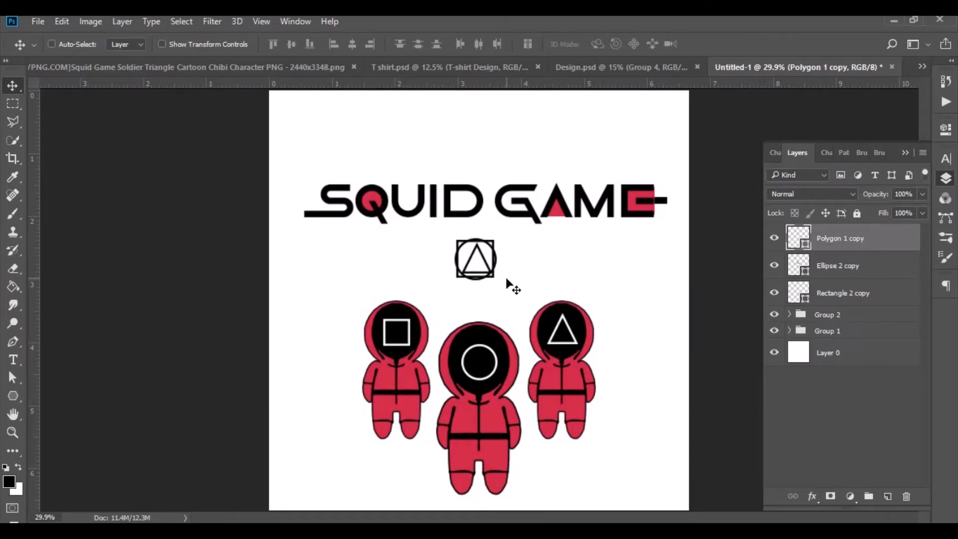
key(ctrl+t)
drag(496, 277, 498, 275)
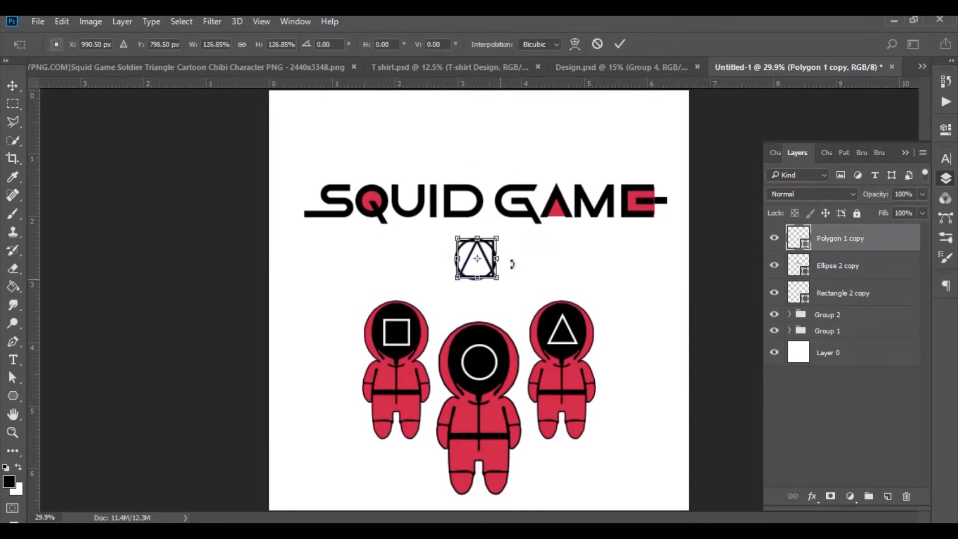
click(619, 44)
Set the stroke width of the black triangle, circle and square copies to 20 px.
shift+click(831, 294)
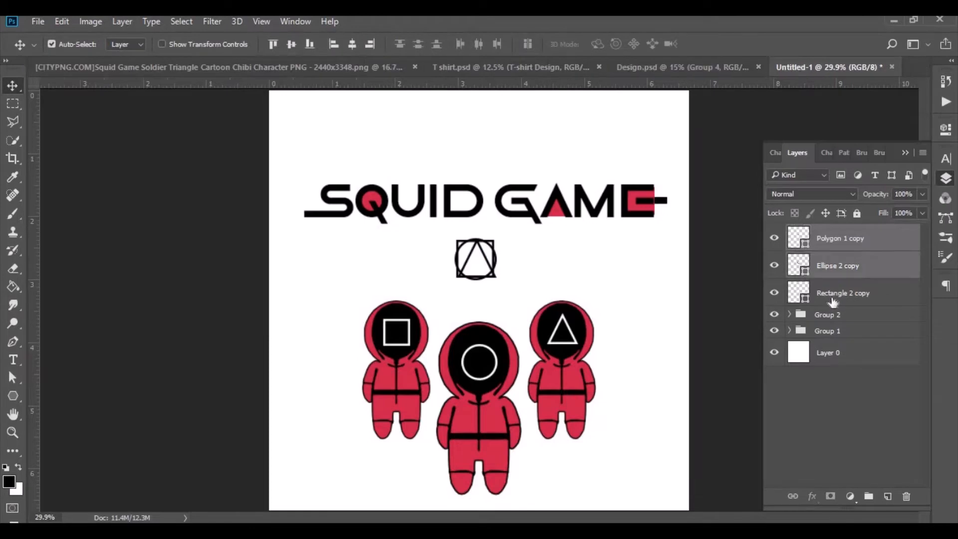
key(u)
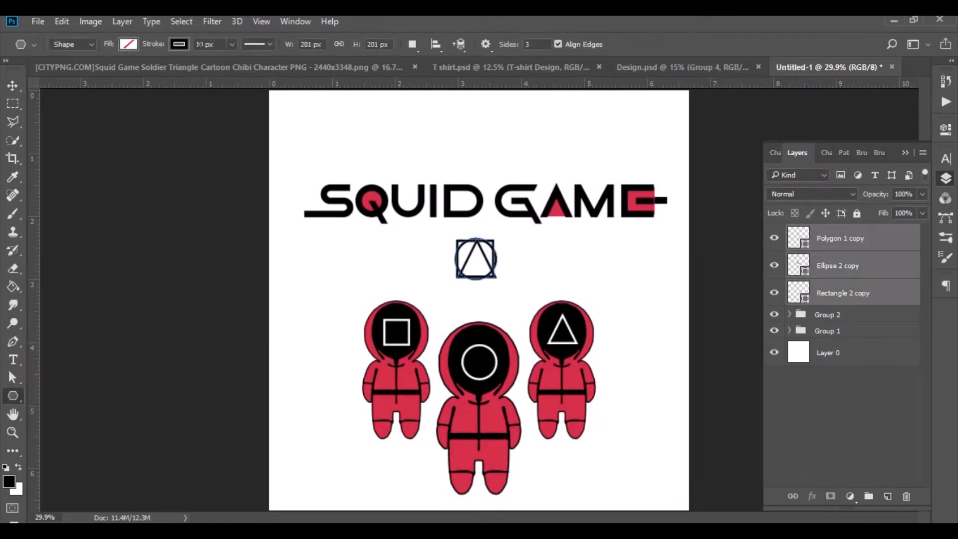
key(Return)
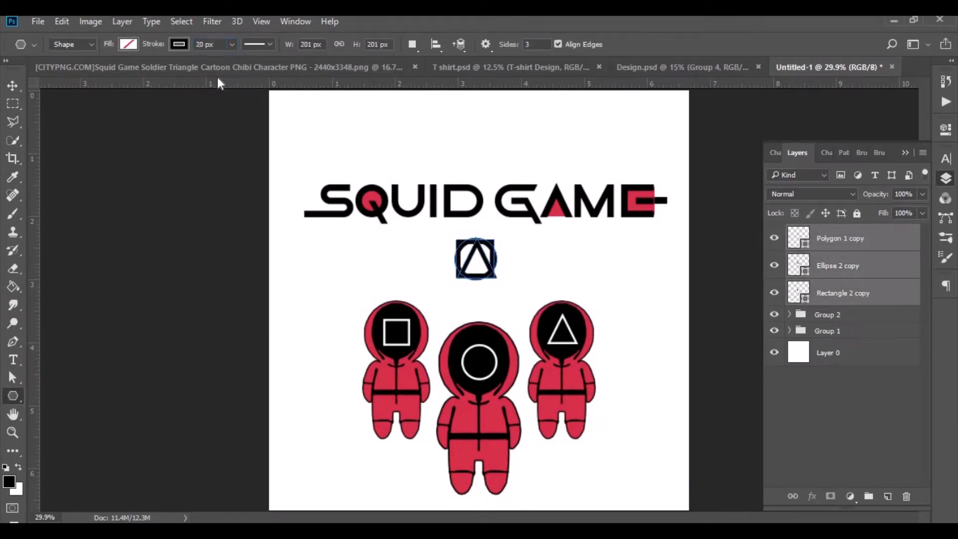
Separate the overlapping shapes into an evenly spaced row of circle, square and triangle beneath the title.
click(12, 85)
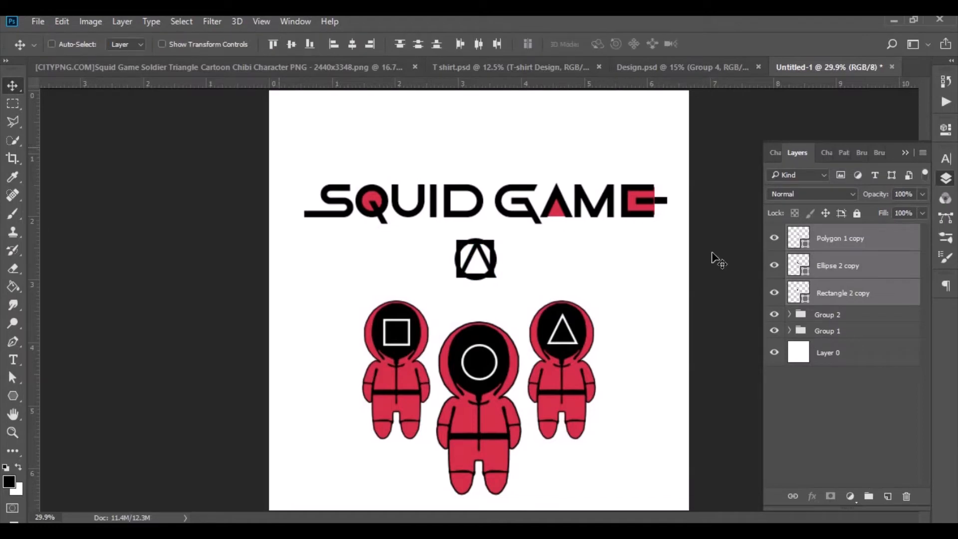
click(835, 282)
drag(507, 268, 527, 270)
click(873, 242)
key(Left)
key(Left)
key(Left)
key(Left)
key(Left)
key(Left)
key(Left)
key(Left)
key(Left)
key(Left)
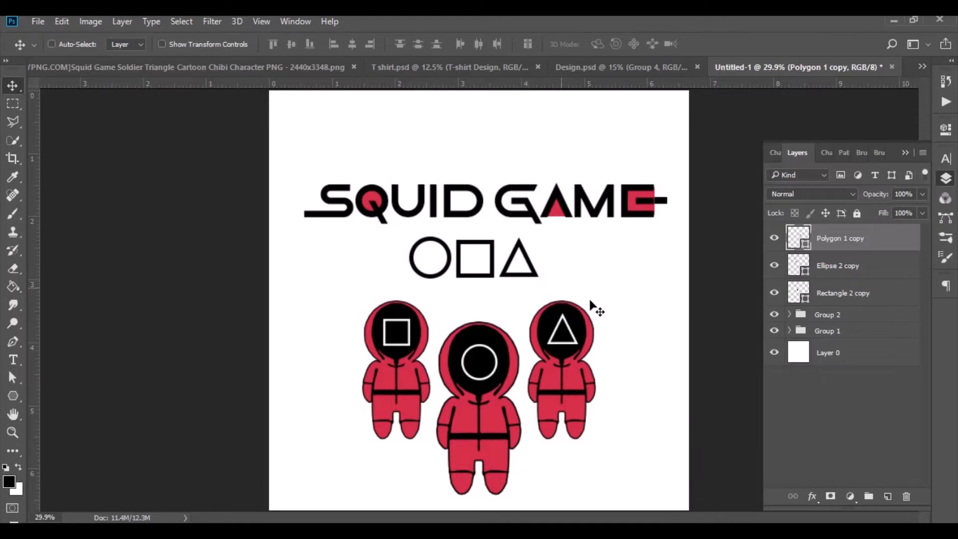
Nudge the row of three shapes slightly right and up to centre it under the title, and duplicate all three layers.
shift+click(847, 265)
shift+click(849, 293)
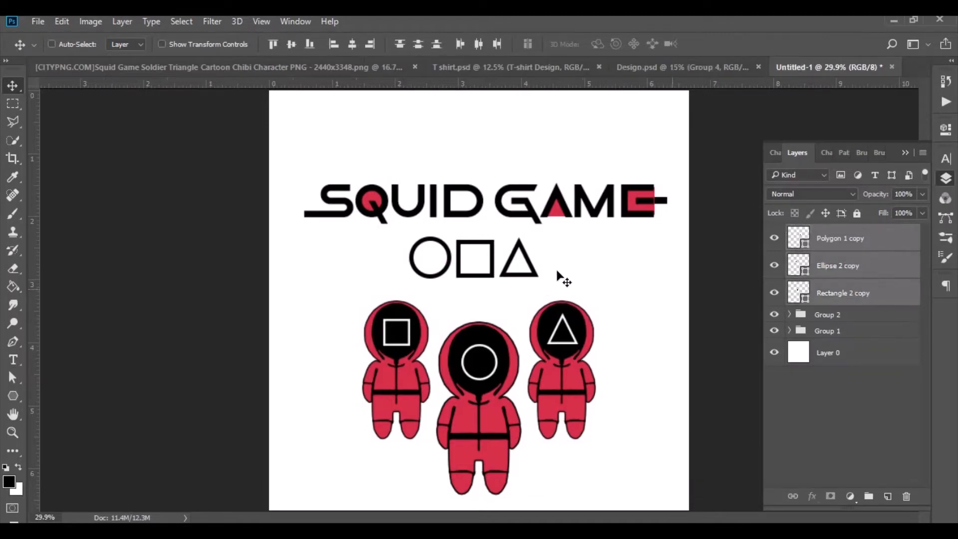
drag(477, 269, 481, 268)
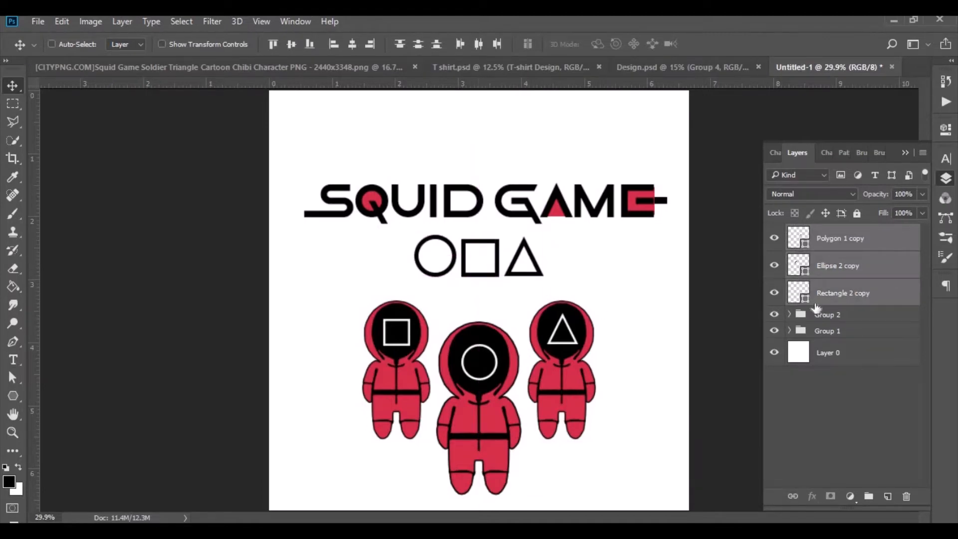
key(ctrl+j)
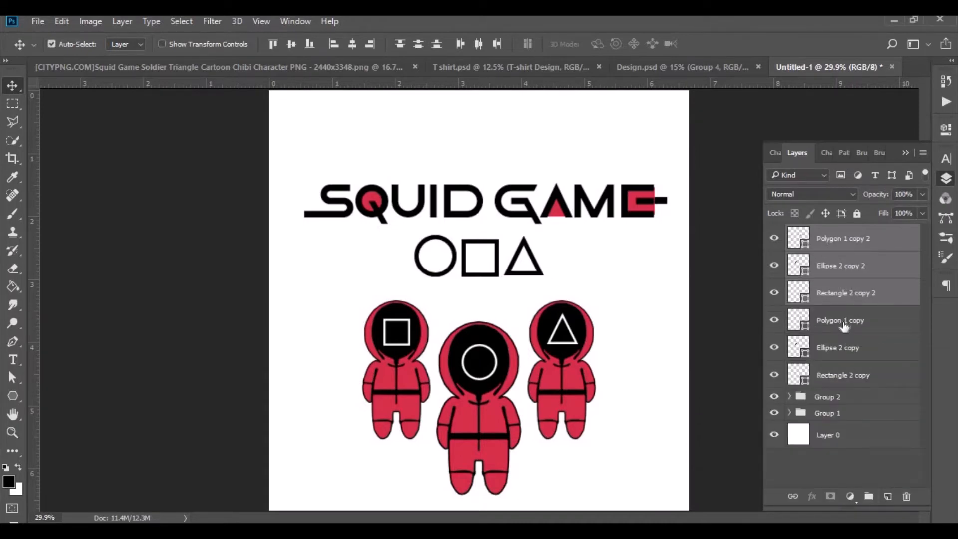
Rasterize all six black shape layers, both the originals and their duplicates.
shift+click(843, 325)
shift+click(845, 350)
ctrl+click(847, 379)
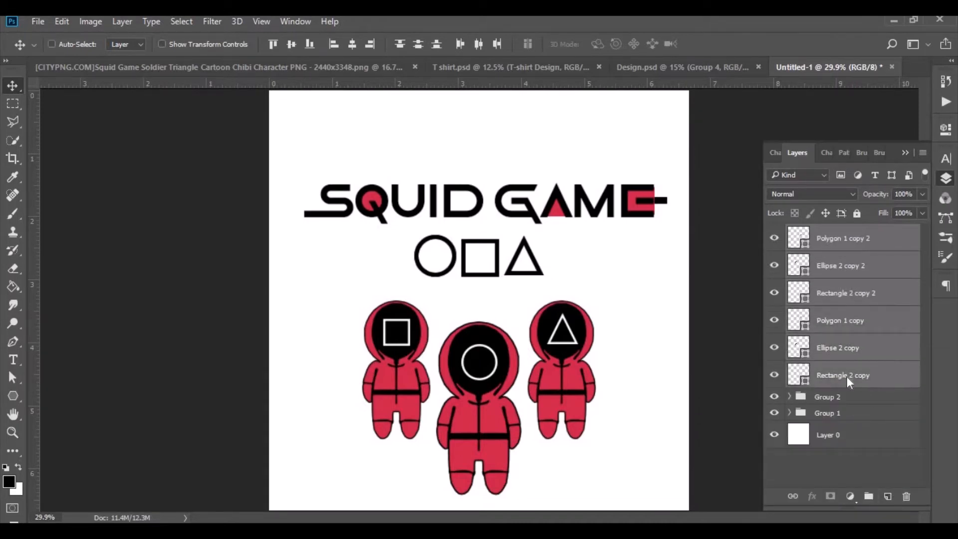
right_click(846, 377)
click(612, 279)
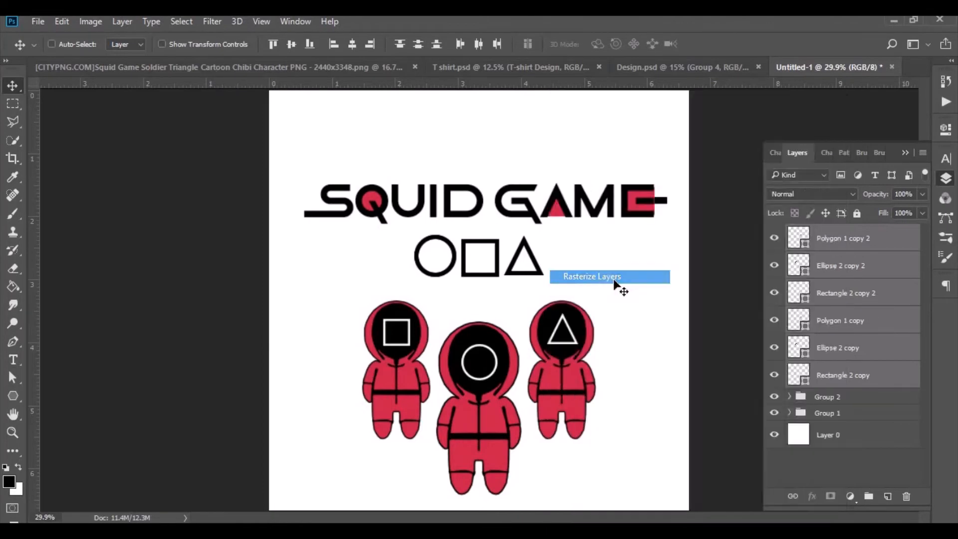
Try to convert the lower triangle, circle and square layers together into one smart object, and undo the conversion.
click(833, 294)
ctrl+click(849, 271)
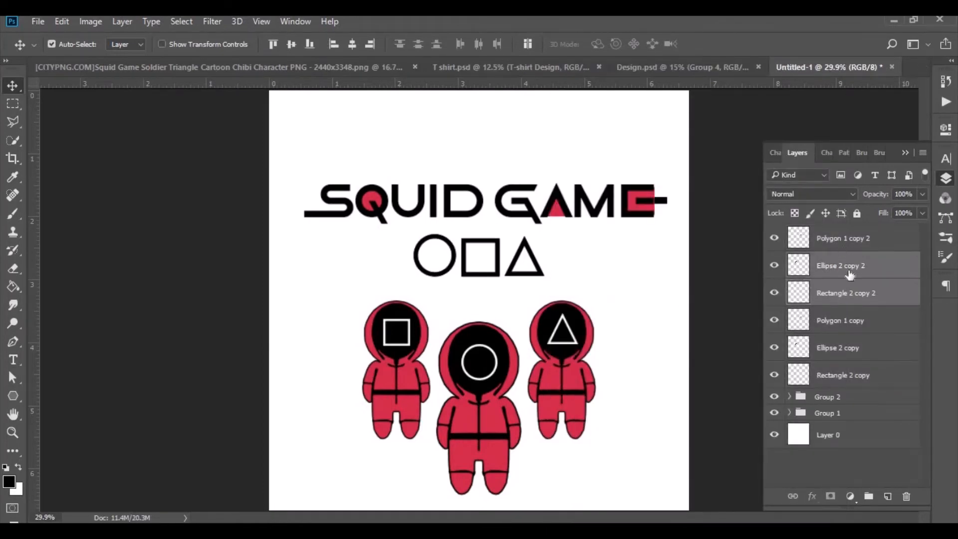
click(844, 322)
shift+click(843, 379)
right_click(843, 379)
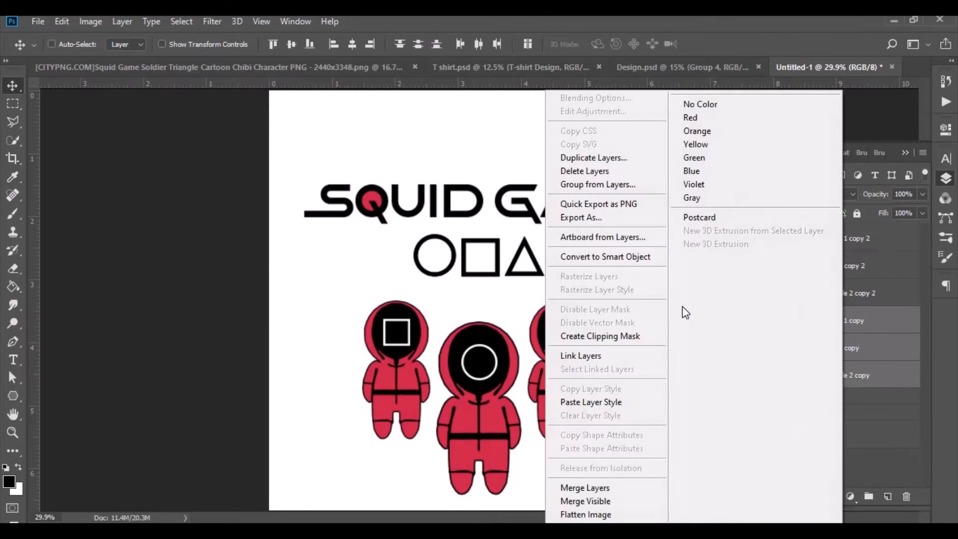
click(613, 257)
key(ctrl+plus)
key(ctrl+plus)
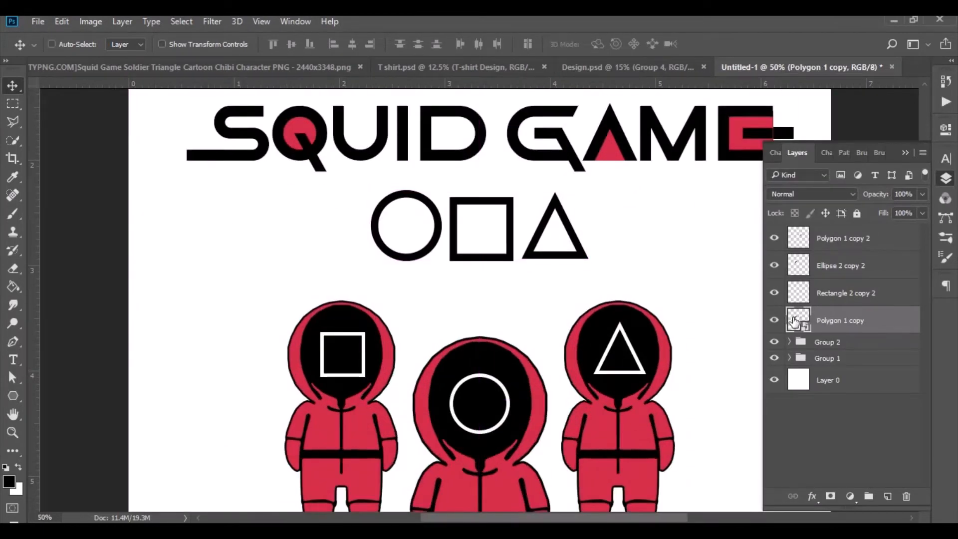
key(ctrl+z)
right_click(827, 321)
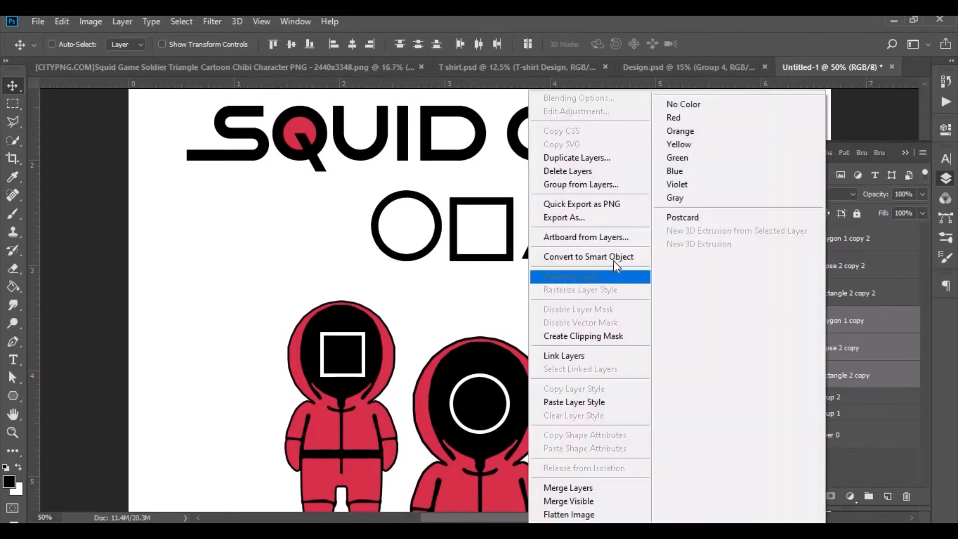
click(613, 258)
key(ctrl+z)
Convert only the lower triangle layer, Polygon 1 copy, to a smart object and open it in the Liquify filter.
click(793, 321)
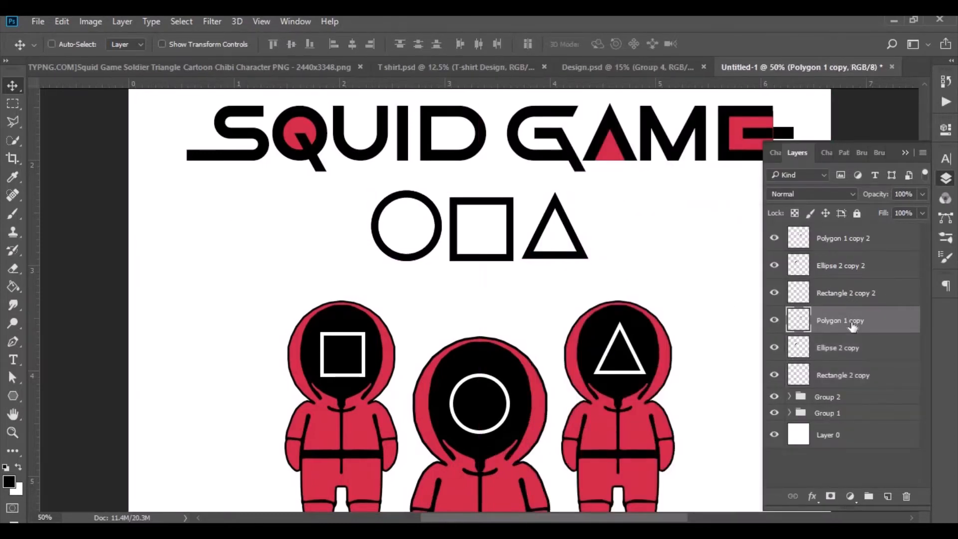
right_click(794, 321)
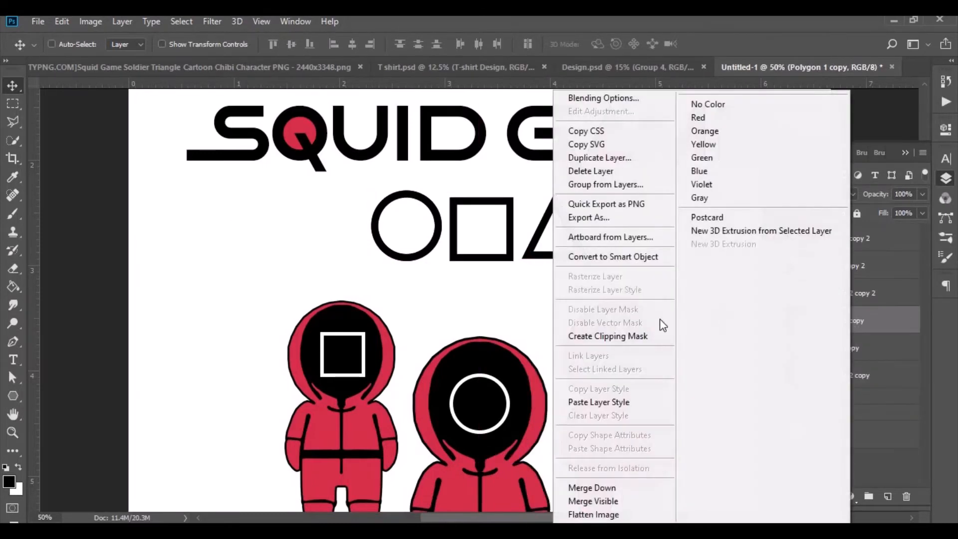
click(617, 256)
click(206, 16)
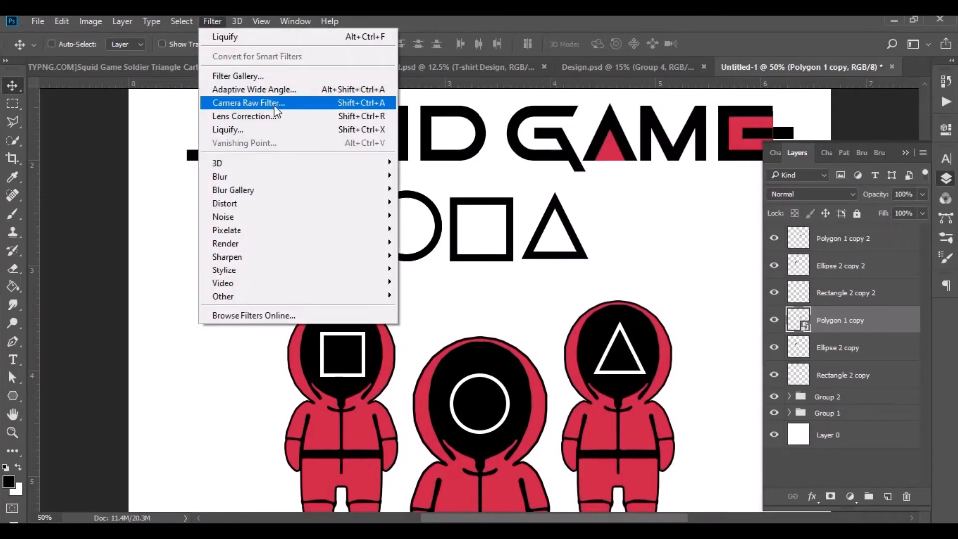
key(Escape)
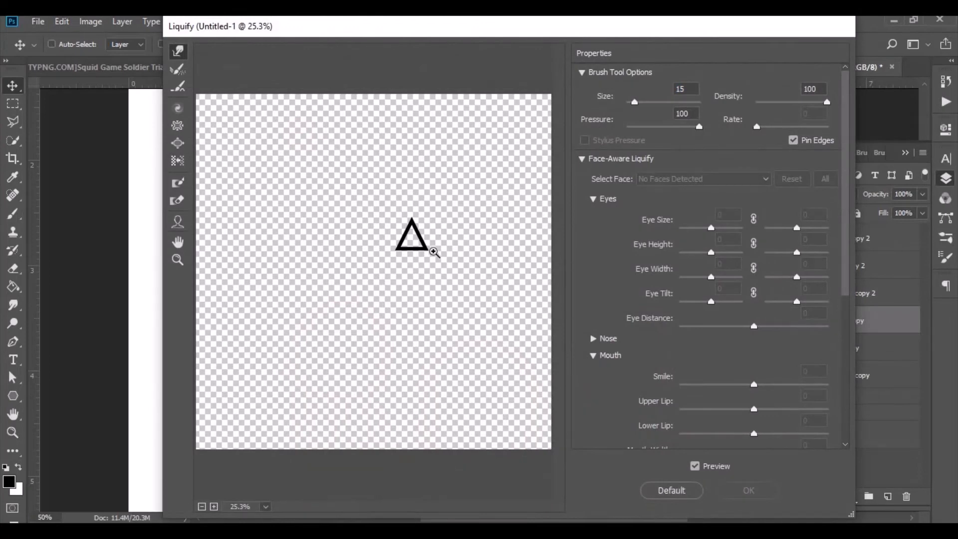
Warp the triangle's bottom edge downward into uneven pointed drips along its full width and apply the Liquify filter.
key(ctrl+plus)
key(ctrl+plus)
key(ctrl+plus)
drag(444, 506, 455, 506)
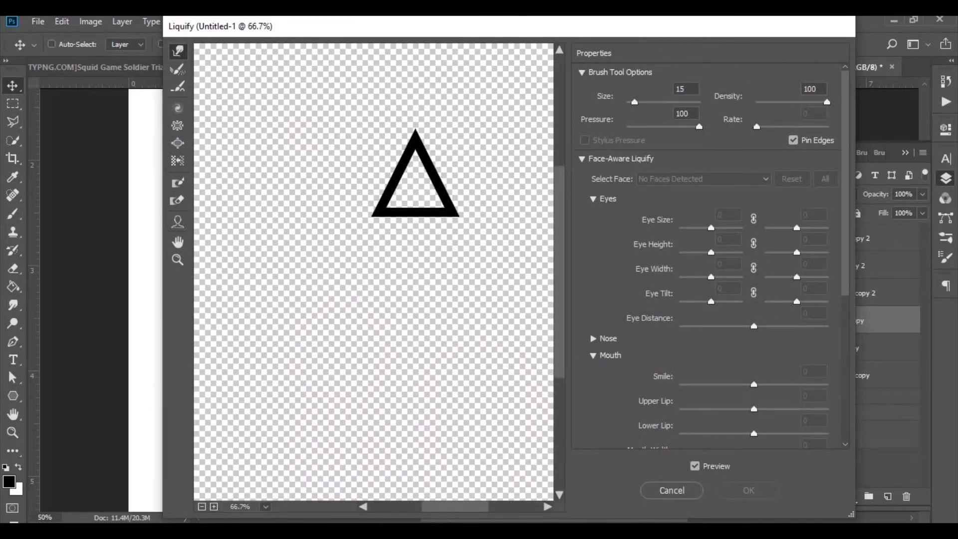
scroll(462, 349, up, 5)
scroll(465, 352, down, 2)
key(ctrl+plus)
key(ctrl+plus)
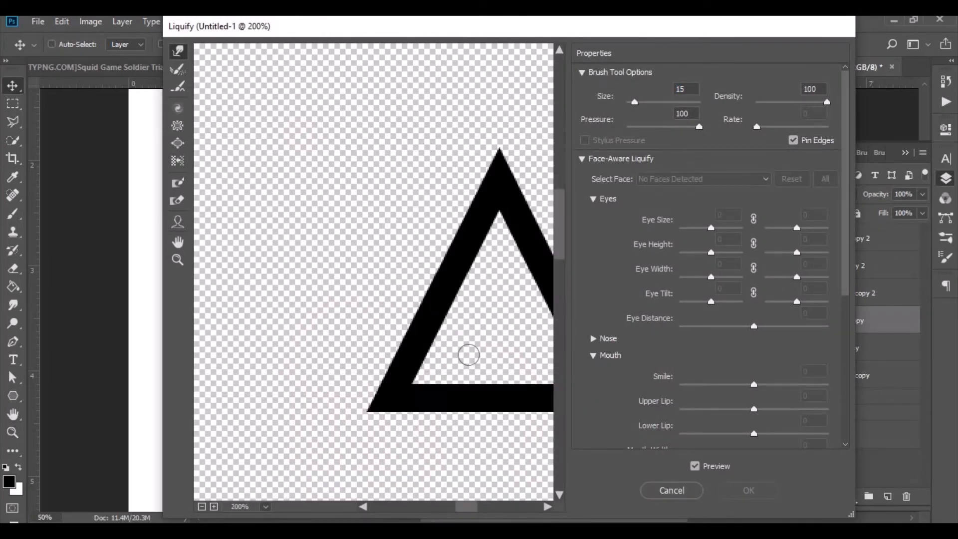
mouse_move(458, 513)
mouse_down()
mouse_move(474, 513)
mouse_move(474, 492)
mouse_up()
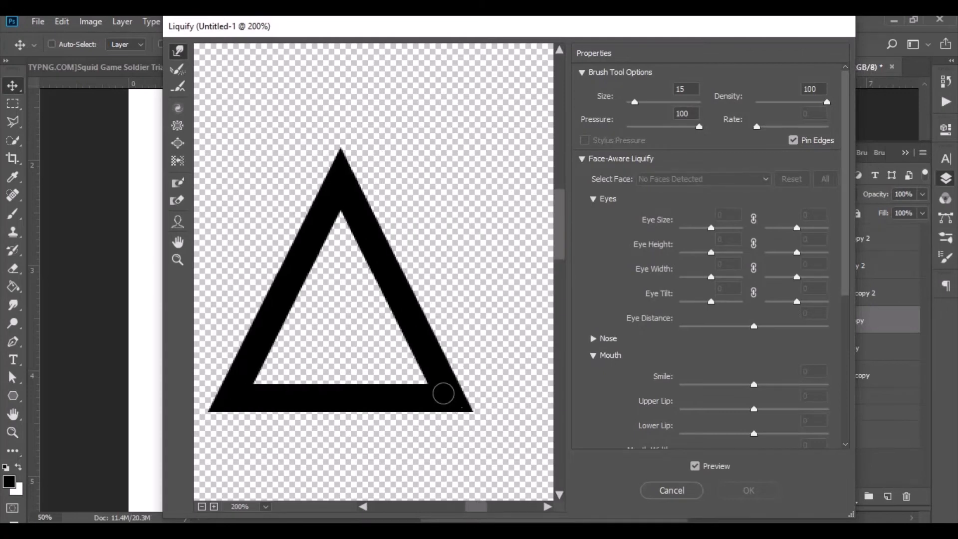
mouse_move(468, 412)
mouse_down()
mouse_move(466, 452)
mouse_move(468, 420)
mouse_move(460, 448)
mouse_move(451, 403)
mouse_move(434, 440)
mouse_move(430, 408)
mouse_move(439, 469)
mouse_move(450, 418)
mouse_move(438, 461)
mouse_move(419, 408)
mouse_move(400, 450)
mouse_move(377, 453)
mouse_up()
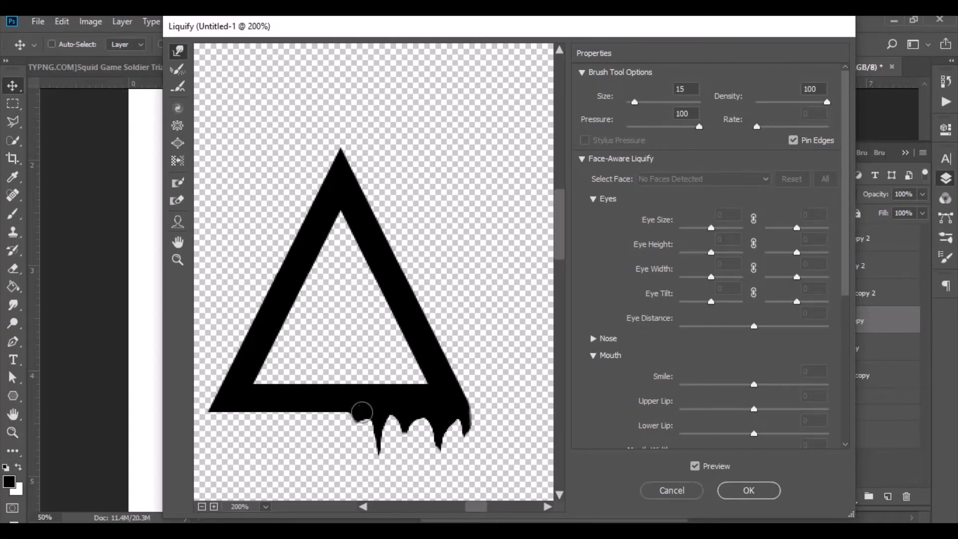
mouse_move(357, 407)
mouse_down()
mouse_move(338, 417)
mouse_move(327, 481)
mouse_up()
mouse_move(311, 409)
mouse_down()
mouse_move(282, 470)
mouse_move(291, 409)
mouse_move(274, 462)
mouse_up()
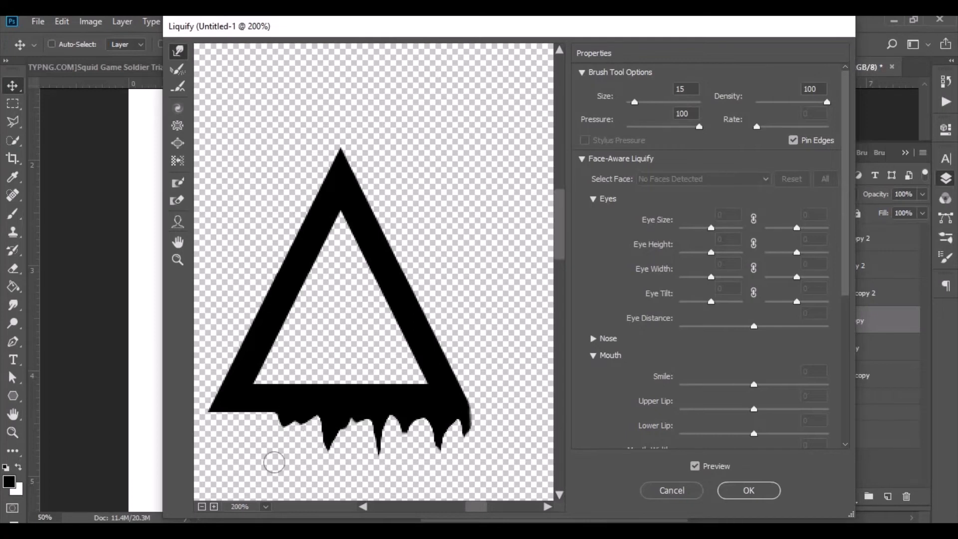
drag(274, 415, 271, 471)
drag(293, 422, 286, 479)
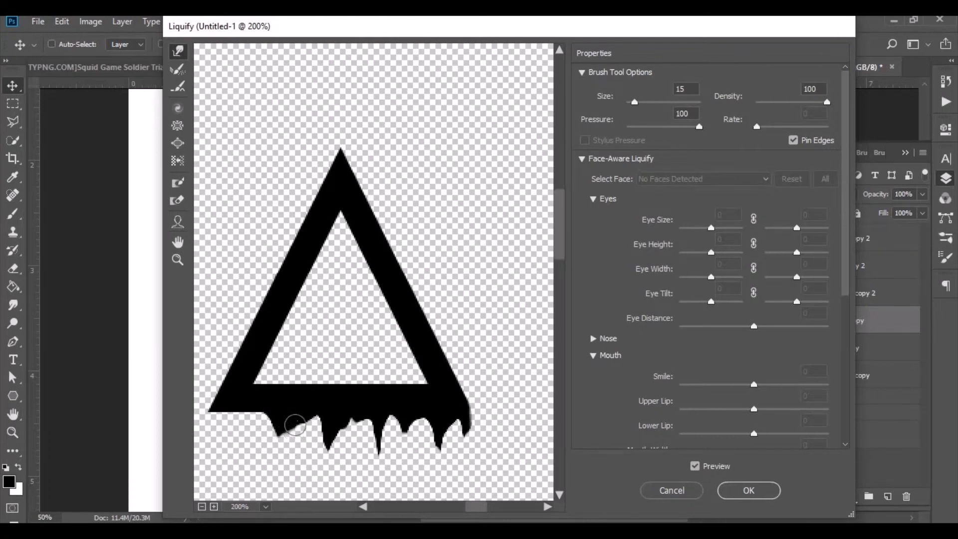
drag(300, 420, 301, 470)
mouse_move(246, 406)
mouse_down()
mouse_move(254, 427)
mouse_move(232, 405)
mouse_move(231, 458)
mouse_up()
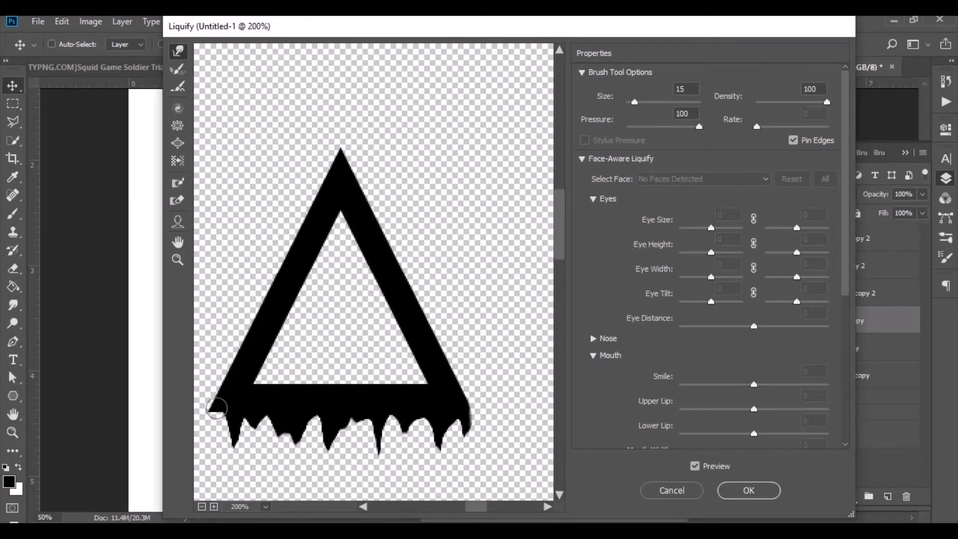
drag(217, 408, 205, 463)
click(734, 493)
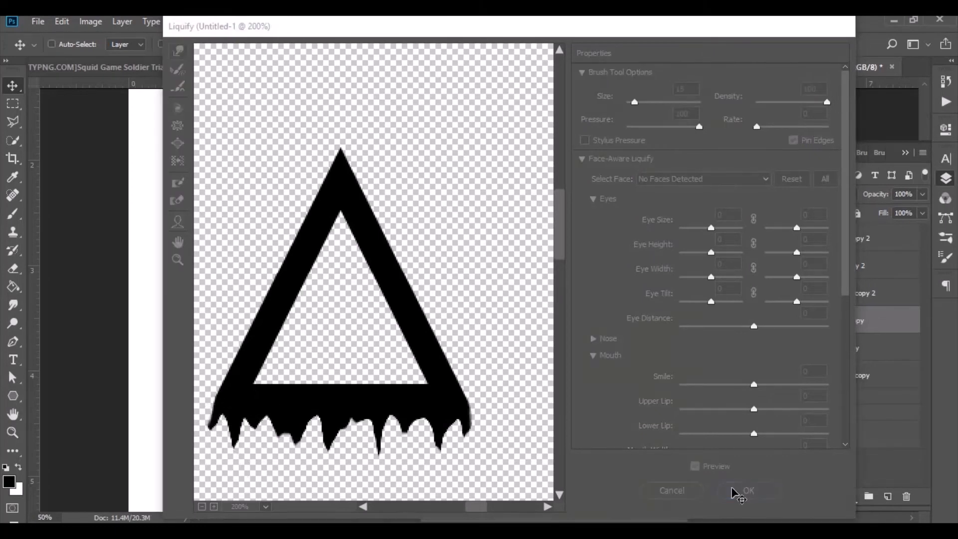
Apply a red Color Overlay to the dripping triangle layer and collapse its list of effects.
right_click(881, 326)
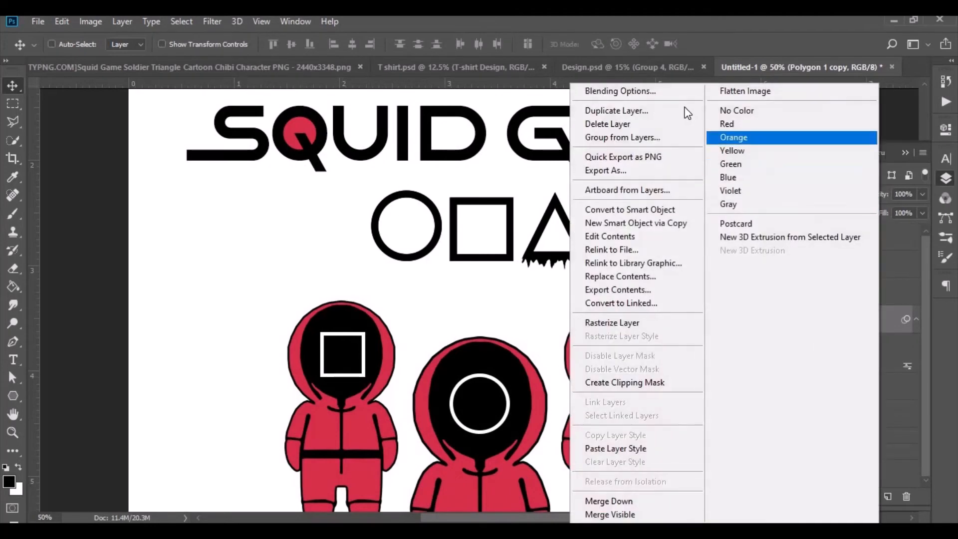
click(689, 92)
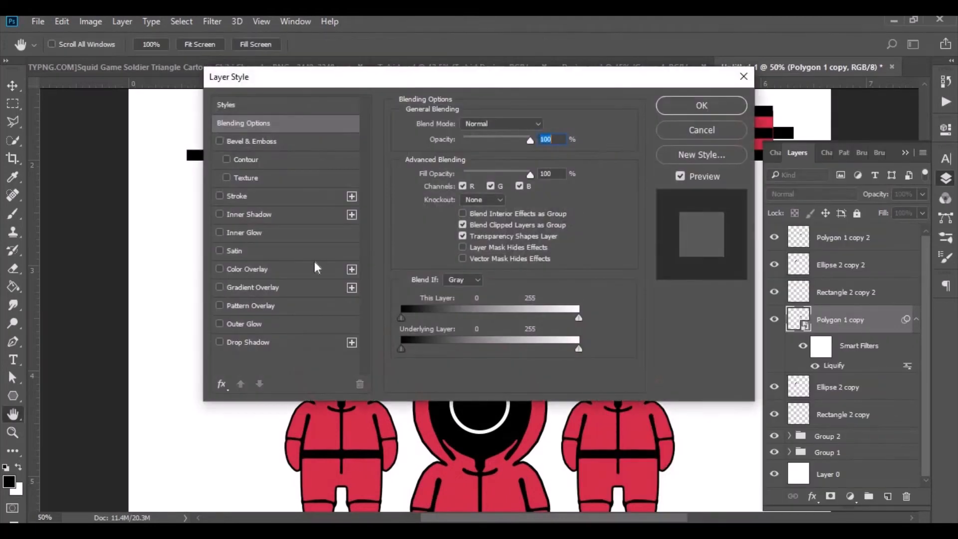
click(306, 269)
click(683, 106)
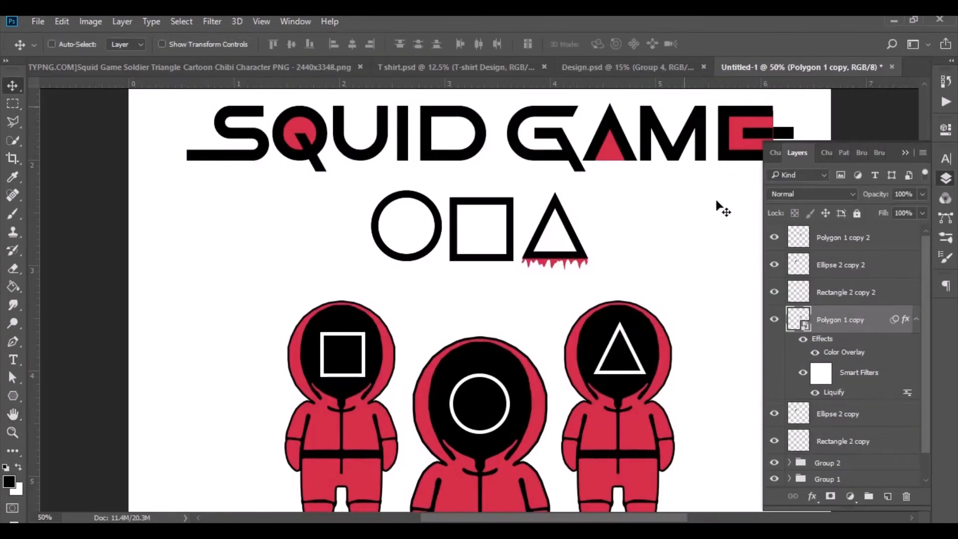
scroll(871, 284, down, 1)
click(918, 295)
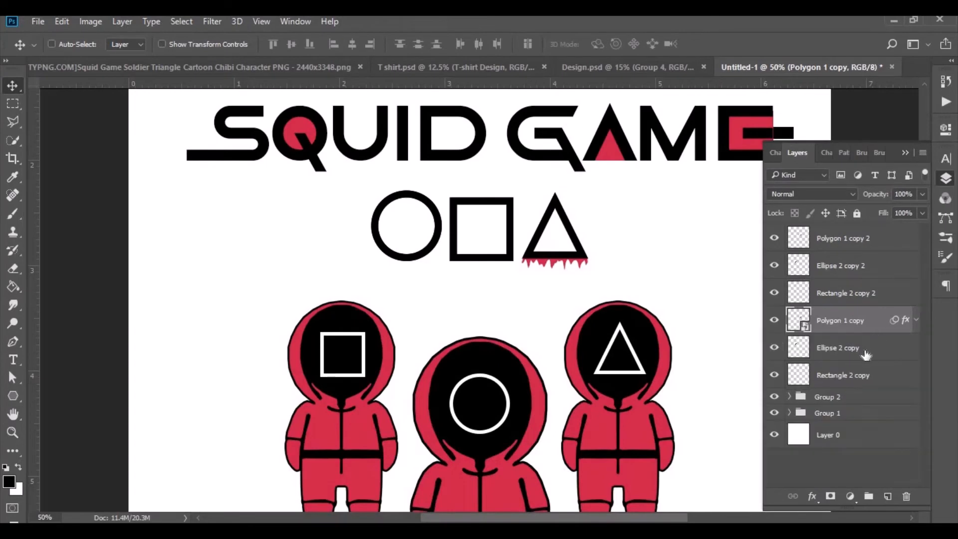
Convert the lower circle layer, Ellipse 2 copy, to a smart object and open it in the Liquify filter.
click(859, 350)
right_click(855, 349)
click(670, 262)
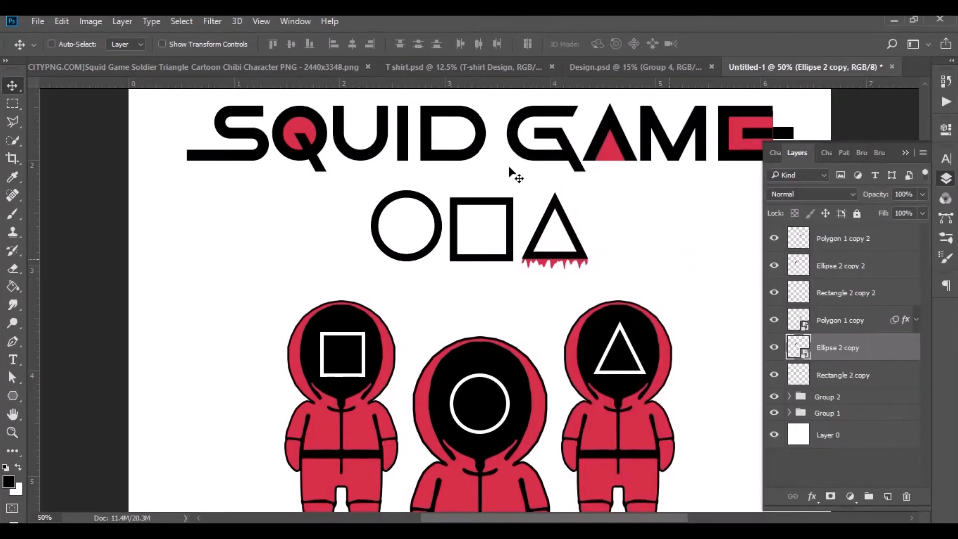
click(217, 22)
click(250, 128)
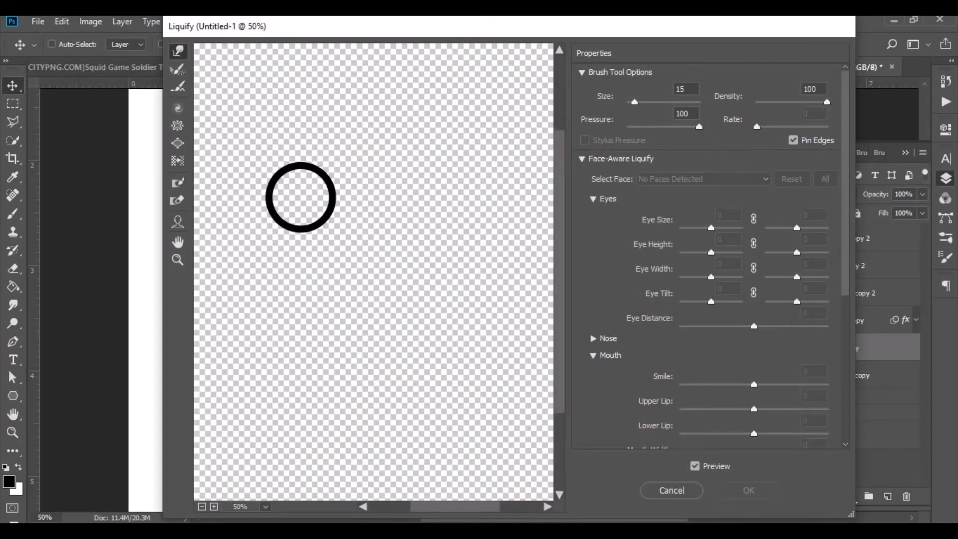
Warp the circle's lower edge downward into uneven pointed drips along its whole underside and apply the Liquify filter.
scroll(452, 507, left, 3)
scroll(398, 407, up, 3)
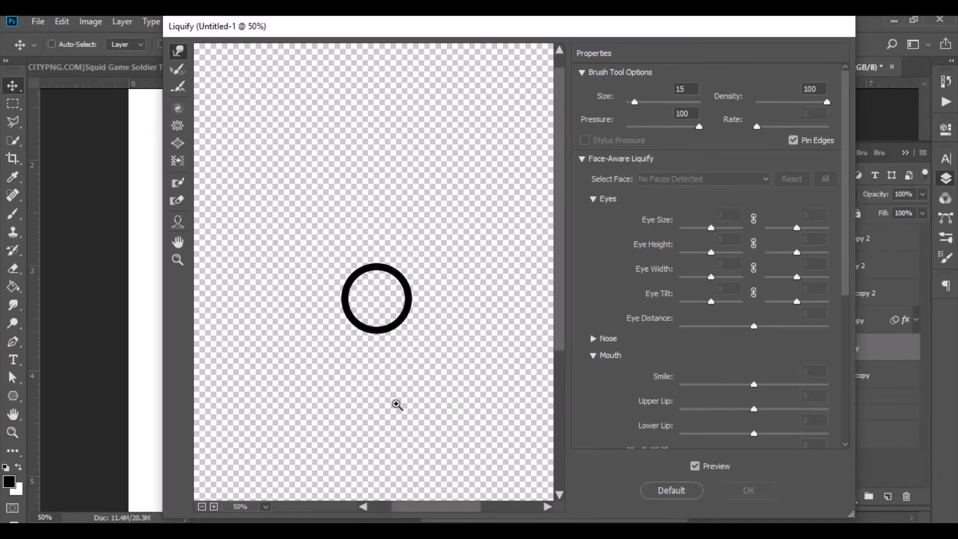
key(ctrl+plus)
key(ctrl+plus)
key(ctrl+plus)
scroll(402, 360, down, 6)
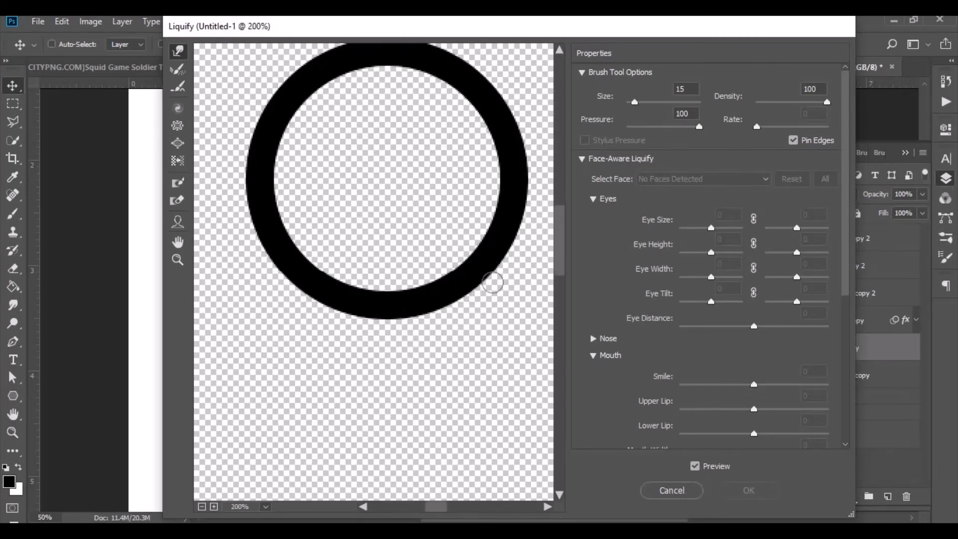
drag(509, 245, 488, 337)
drag(465, 287, 469, 332)
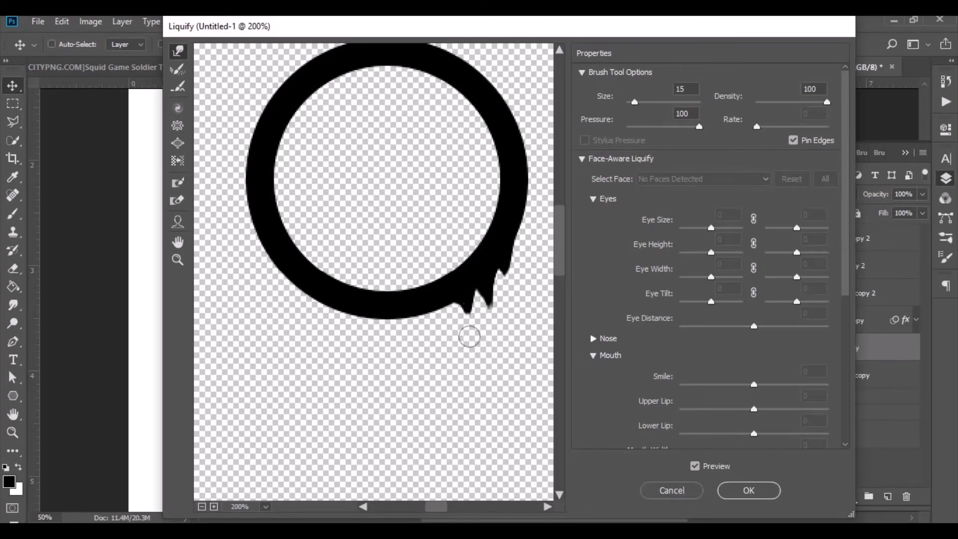
drag(448, 300, 441, 370)
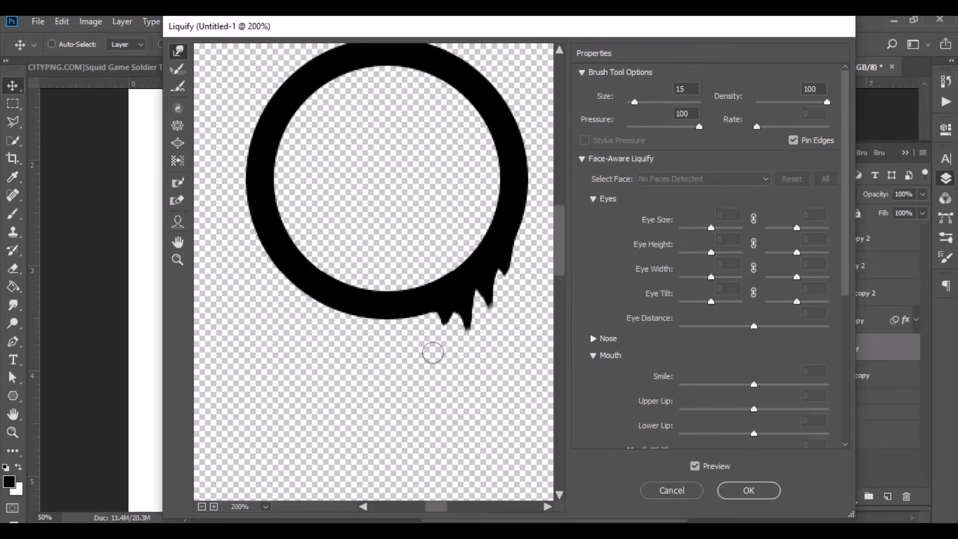
mouse_move(427, 311)
mouse_down()
mouse_move(428, 391)
mouse_move(429, 366)
mouse_move(421, 374)
mouse_up()
drag(409, 313, 405, 351)
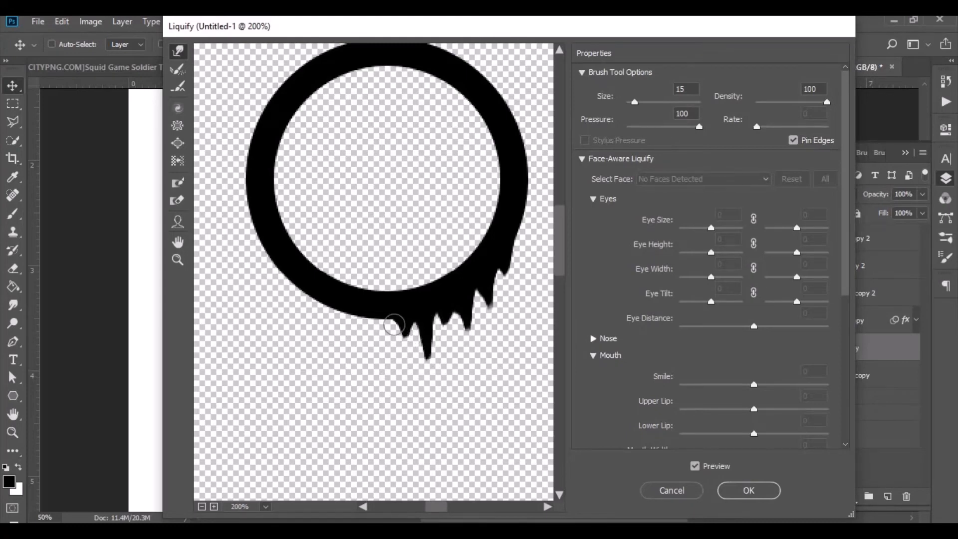
mouse_move(389, 314)
mouse_down()
mouse_move(384, 355)
mouse_move(370, 370)
mouse_up()
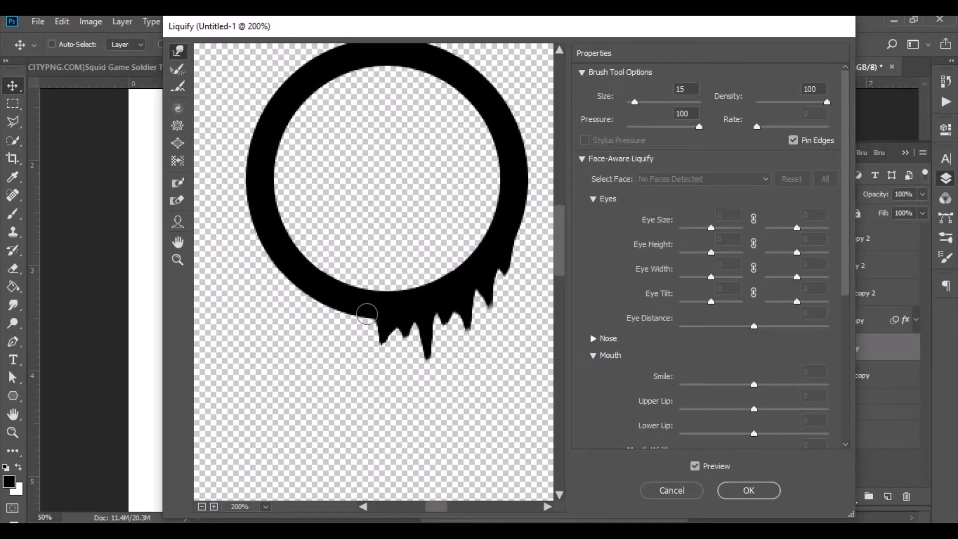
drag(367, 314, 361, 380)
drag(352, 316, 355, 367)
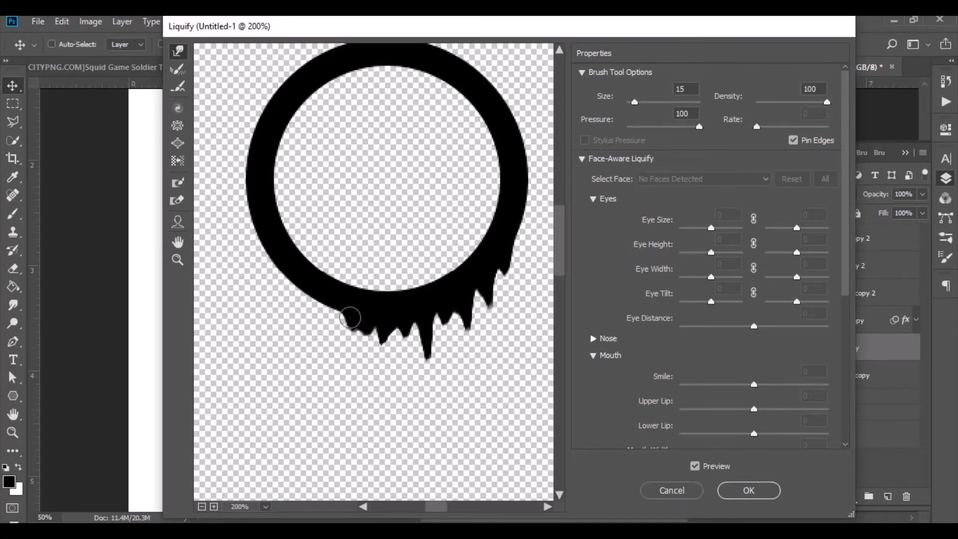
drag(351, 318, 350, 376)
drag(352, 320, 367, 380)
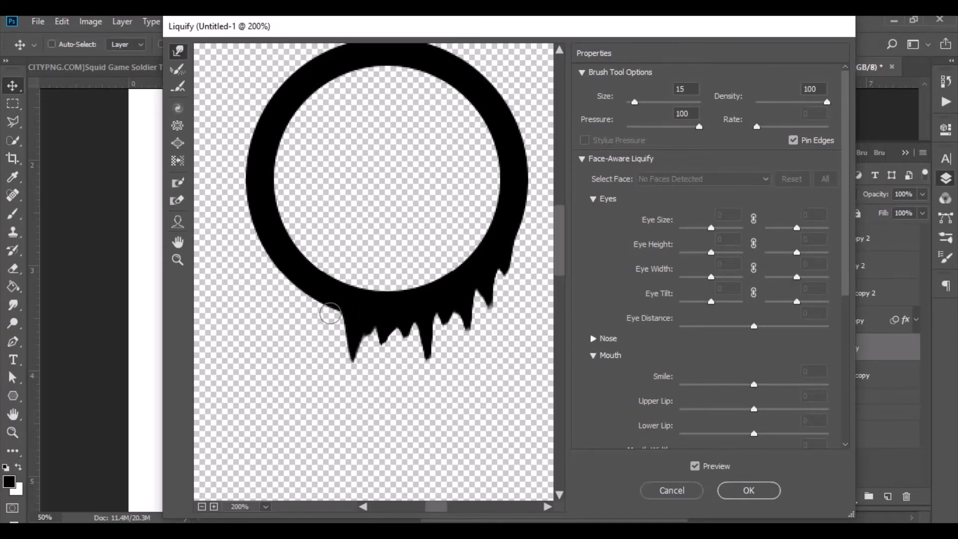
drag(330, 314, 334, 375)
drag(337, 311, 325, 356)
mouse_move(320, 298)
mouse_down()
mouse_move(315, 344)
mouse_move(323, 311)
mouse_move(298, 331)
mouse_up()
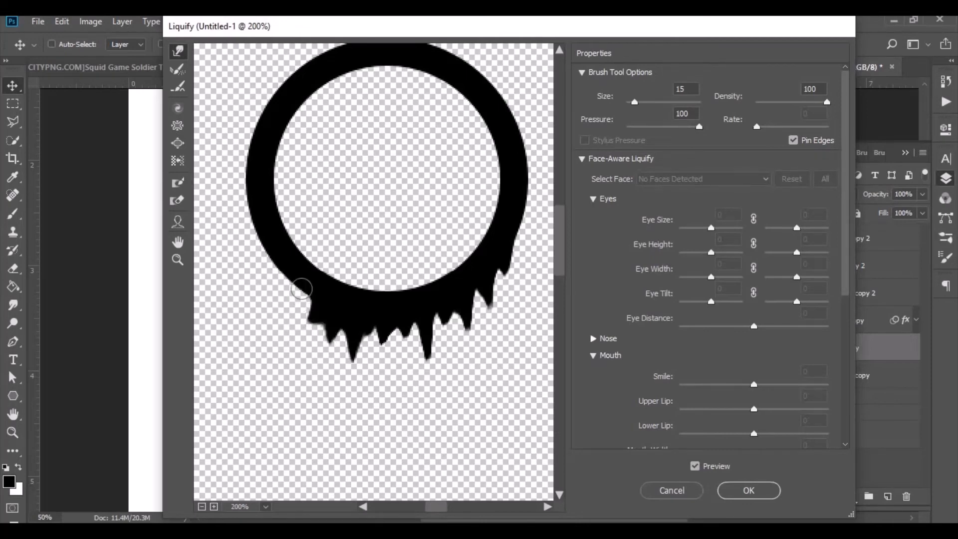
drag(302, 288, 301, 335)
drag(300, 300, 291, 365)
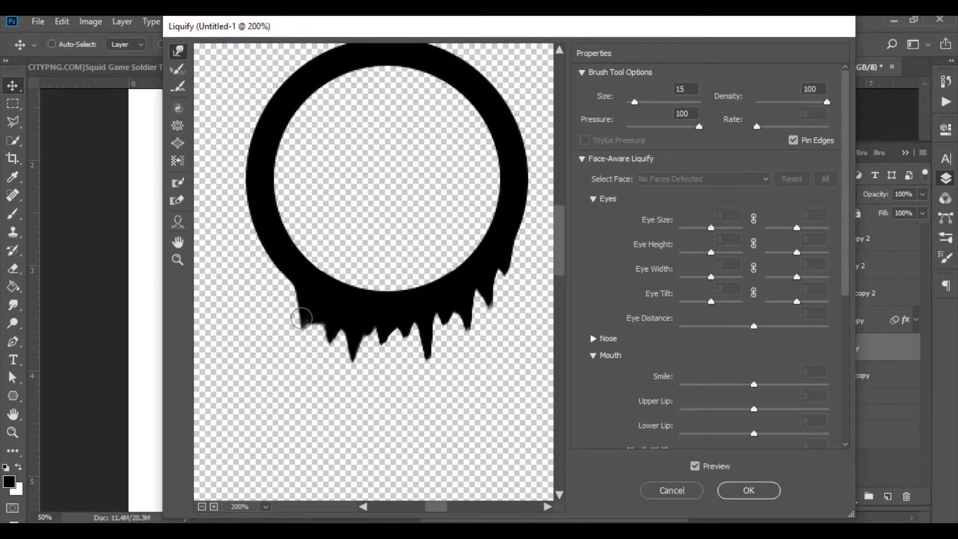
mouse_move(300, 320)
mouse_down()
mouse_move(309, 385)
mouse_move(308, 359)
mouse_move(308, 375)
mouse_up()
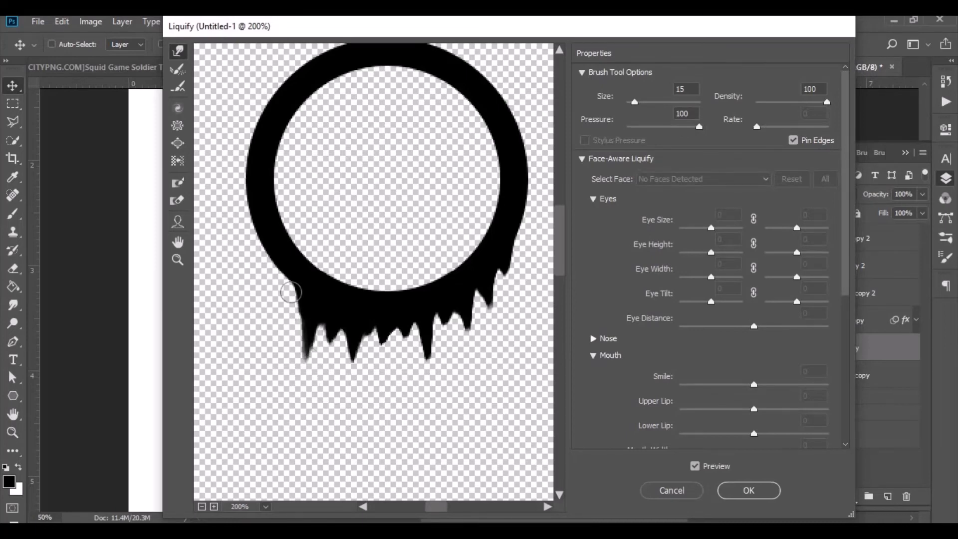
mouse_move(290, 280)
mouse_down()
mouse_move(281, 304)
mouse_move(285, 283)
mouse_move(275, 336)
mouse_move(279, 276)
mouse_move(263, 321)
mouse_move(276, 276)
mouse_move(264, 345)
mouse_up()
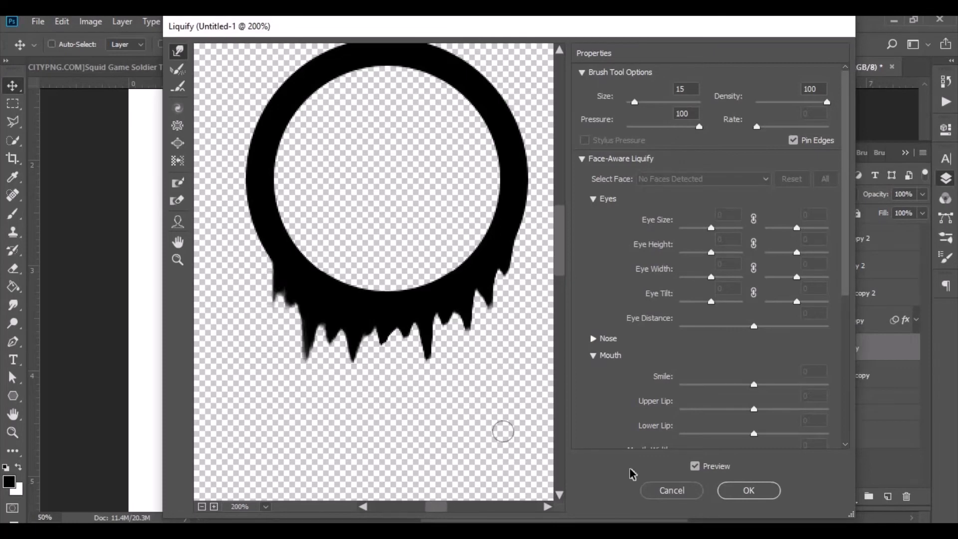
click(744, 490)
Copy the red Color Overlay style from Polygon 1 copy to the dripping circle layer, Ellipse 2 copy, and collapse its effects list.
right_click(868, 323)
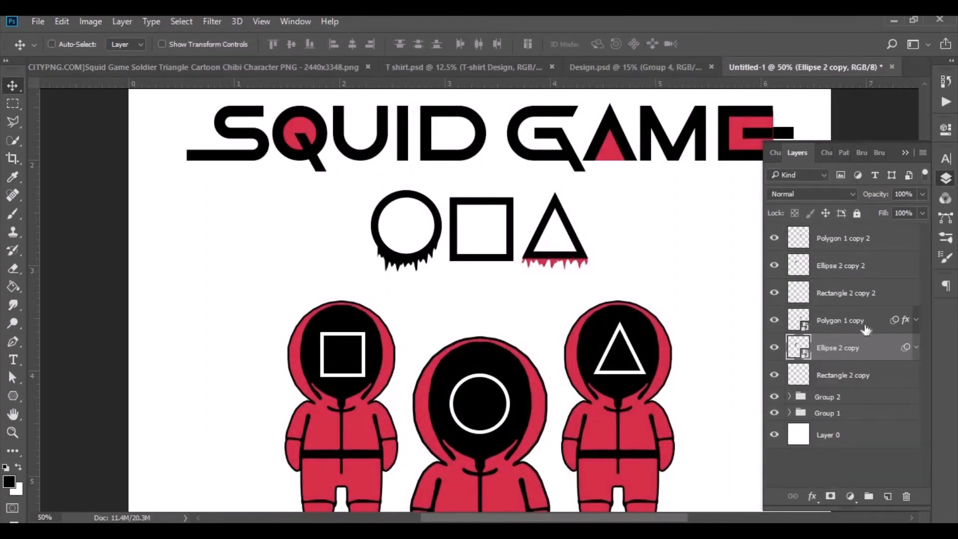
click(647, 435)
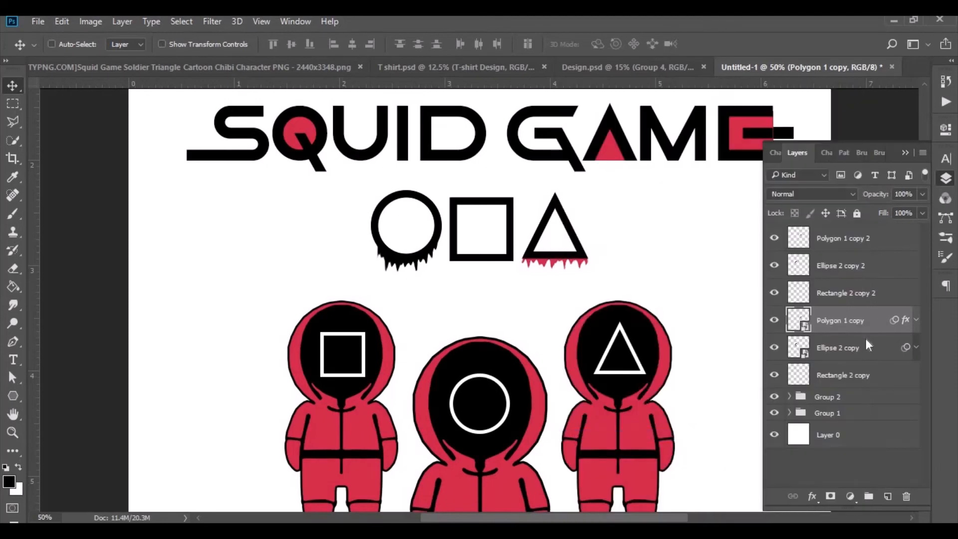
right_click(868, 346)
click(632, 449)
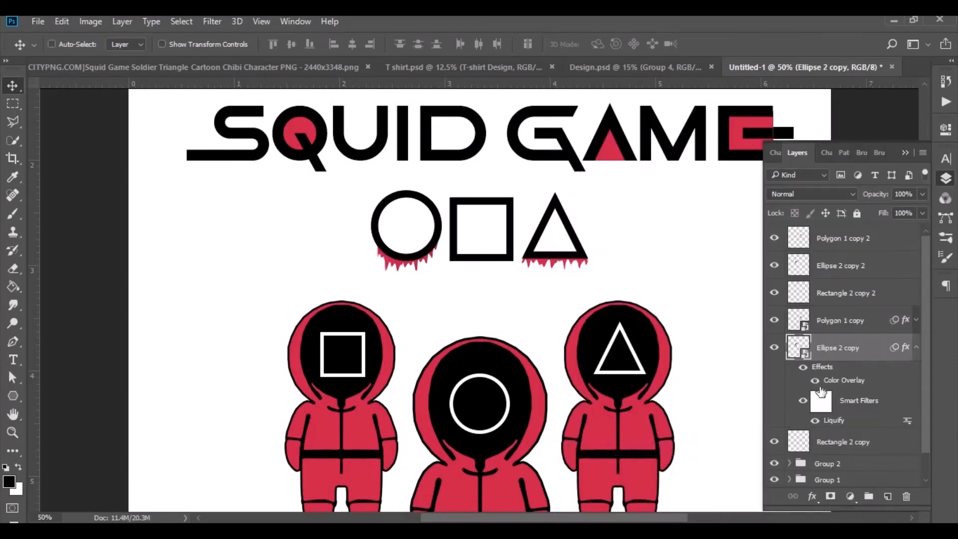
click(916, 323)
click(917, 325)
Convert the lower square layer, Rectangle 2 copy, to a smart object and open it in the Liquify filter.
click(880, 374)
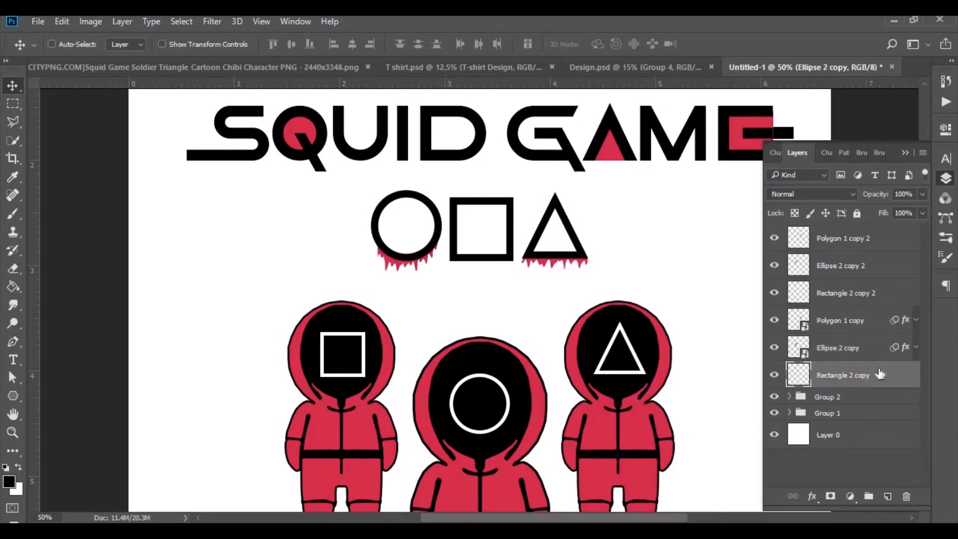
right_click(879, 374)
click(644, 255)
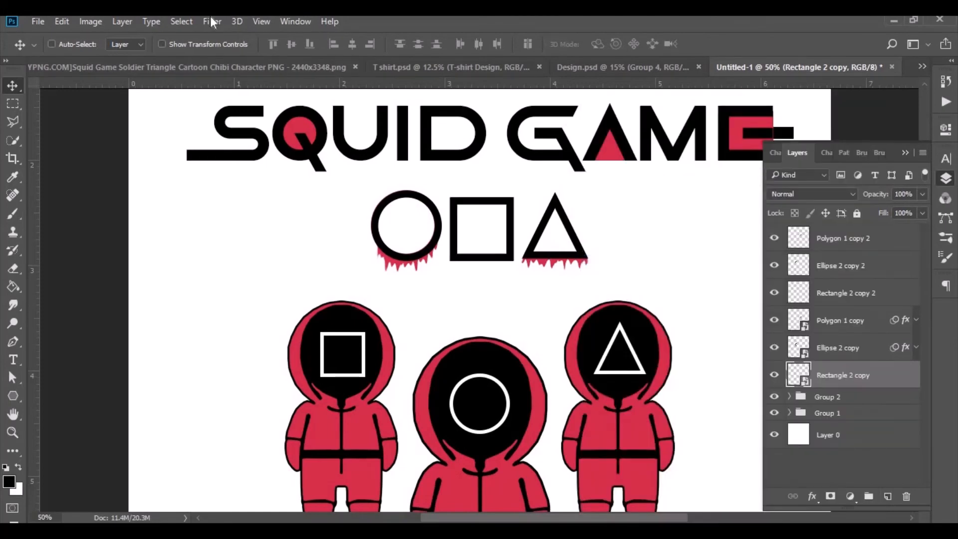
click(211, 22)
click(306, 130)
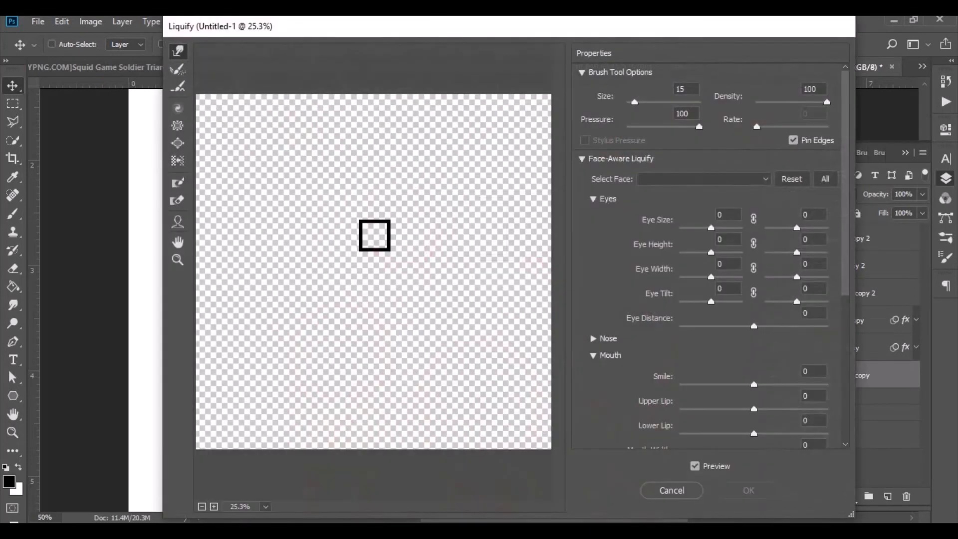
Warp the square's bottom edge into uneven pointed drips along its full width and apply the Liquify filter.
key(ctrl+plus)
key(ctrl+plus)
key(ctrl+plus)
key(ctrl+plus)
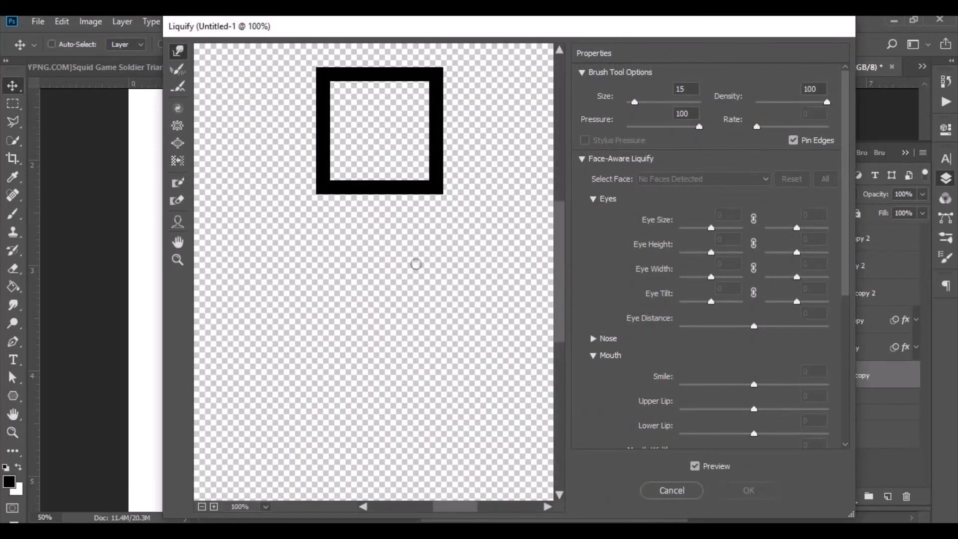
scroll(424, 304, up, 3)
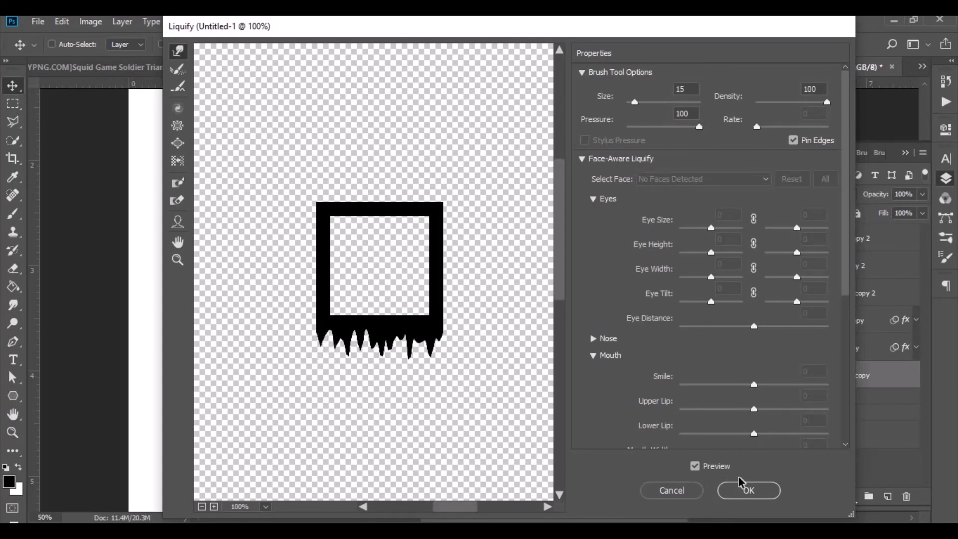
click(744, 490)
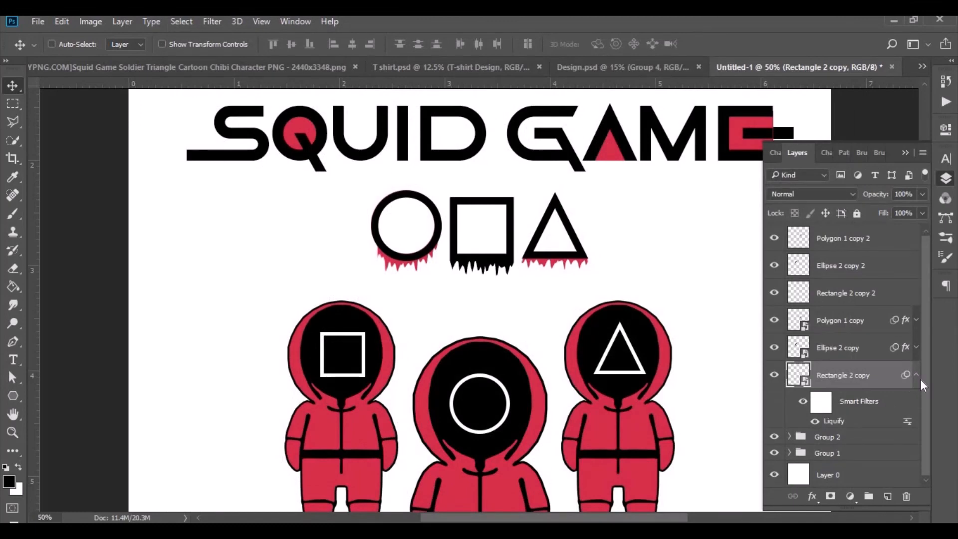
Paste the copied red Color Overlay style onto Rectangle 2 copy and rasterize the three dripping shape layers.
right_click(883, 375)
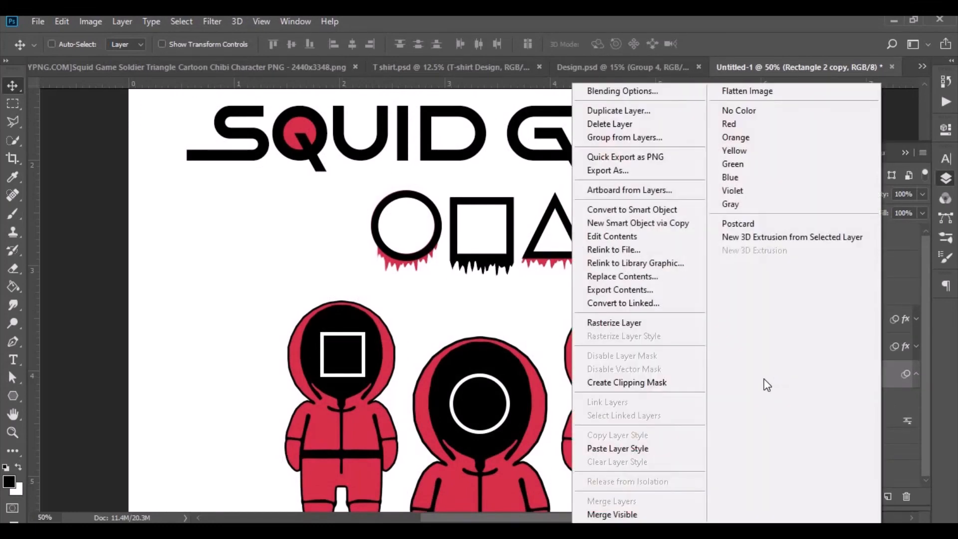
click(632, 449)
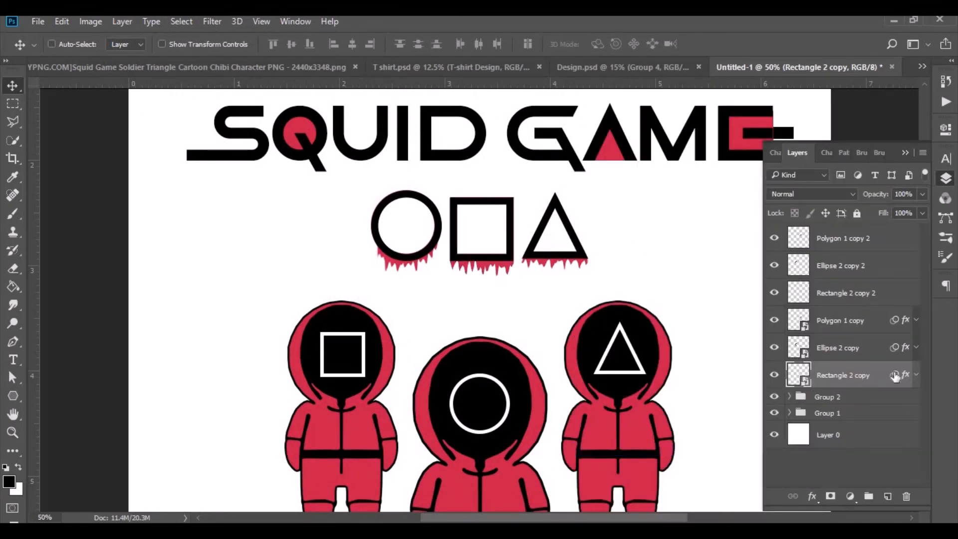
shift+click(860, 325)
right_click(859, 324)
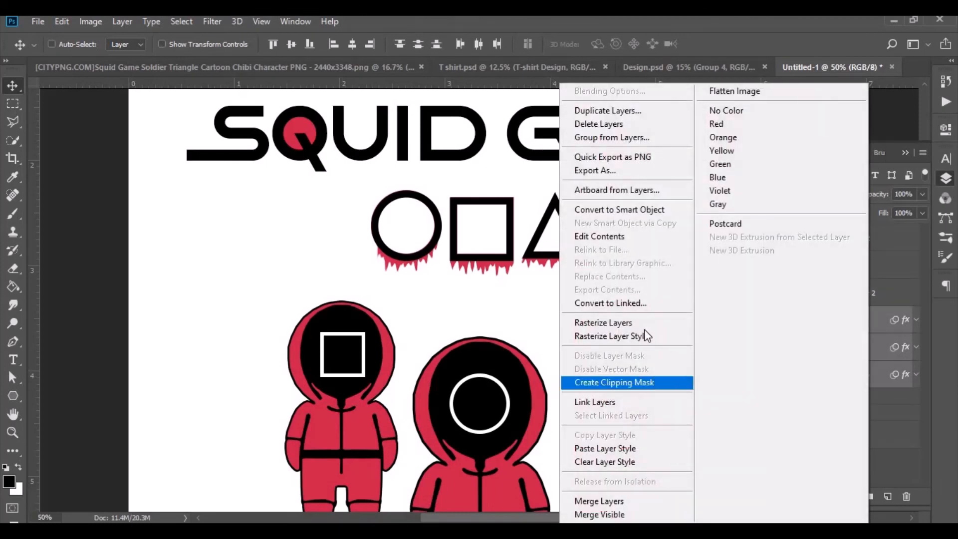
click(615, 325)
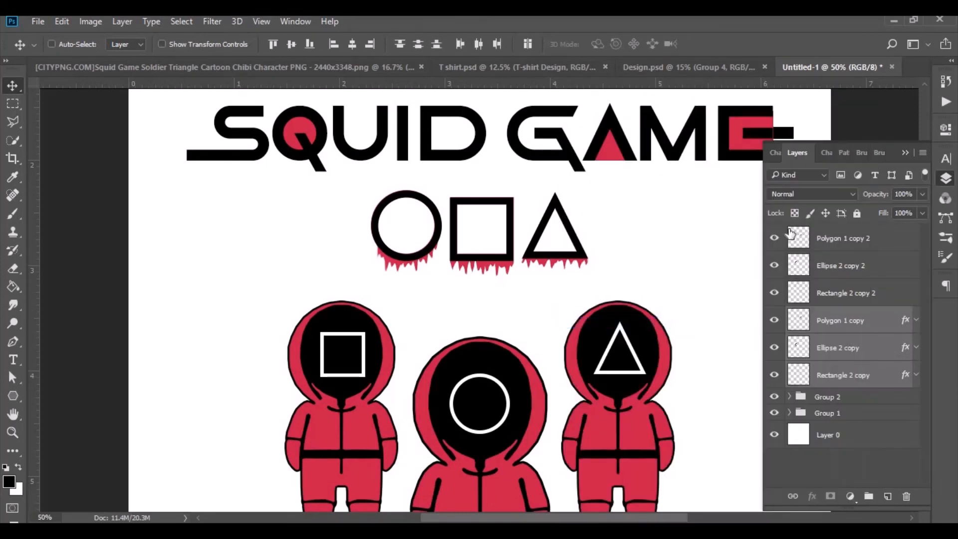
Group the three black shape layers together with the three red dripping shape layers.
shift+click(854, 293)
shift+click(853, 266)
shift+click(854, 240)
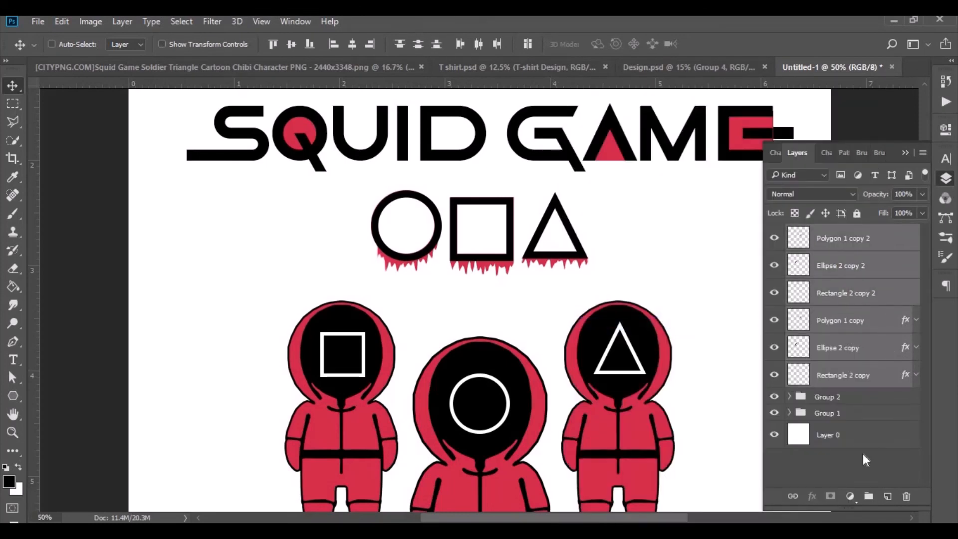
drag(869, 498, 869, 497)
Move the three-soldier group, Group 2, upward so it sits closer beneath the dripping shapes row.
key(ctrl+minus)
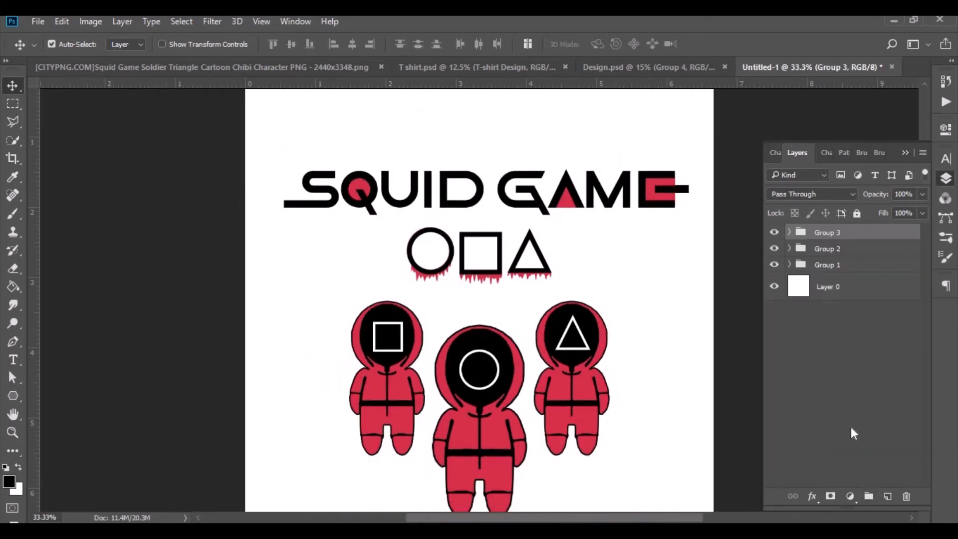
key(ctrl+minus)
click(831, 252)
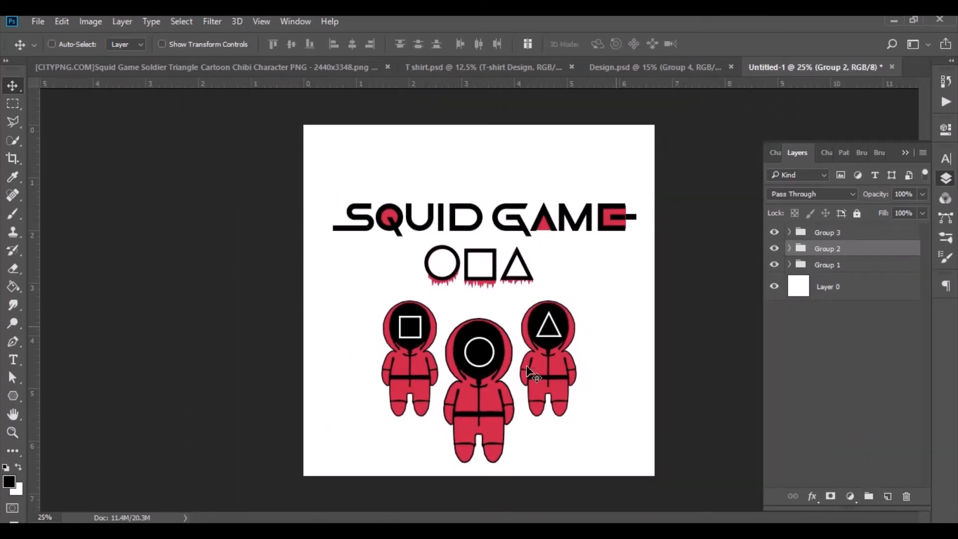
drag(470, 376, 475, 366)
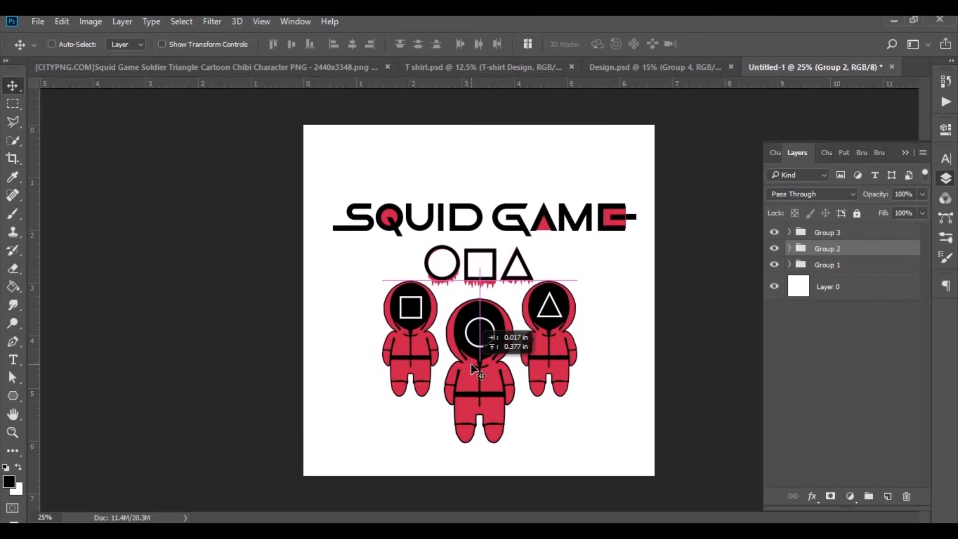
drag(475, 369, 476, 377)
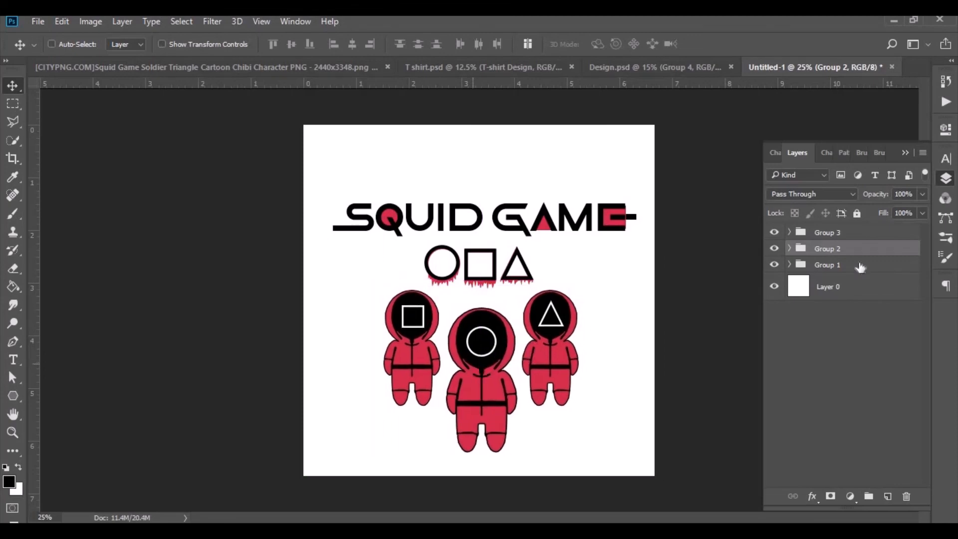
Combine the title, soldiers and dripping shapes groups into one new parent group.
ctrl+click(854, 267)
ctrl+click(849, 236)
drag(851, 266, 869, 496)
Place the combined group on the chest of the grey T-shirt in Design.psd and hide the older Group 4.
drag(462, 209, 469, 335)
click(773, 265)
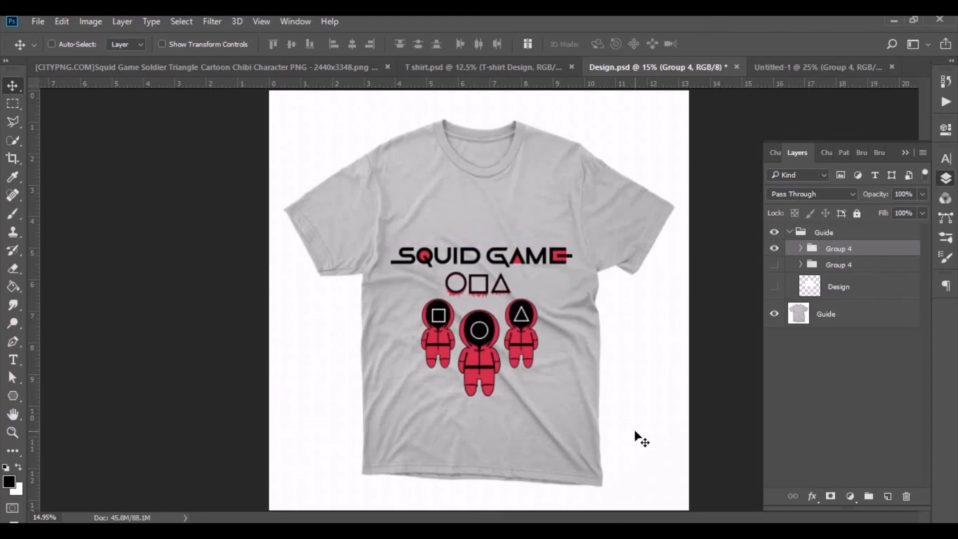